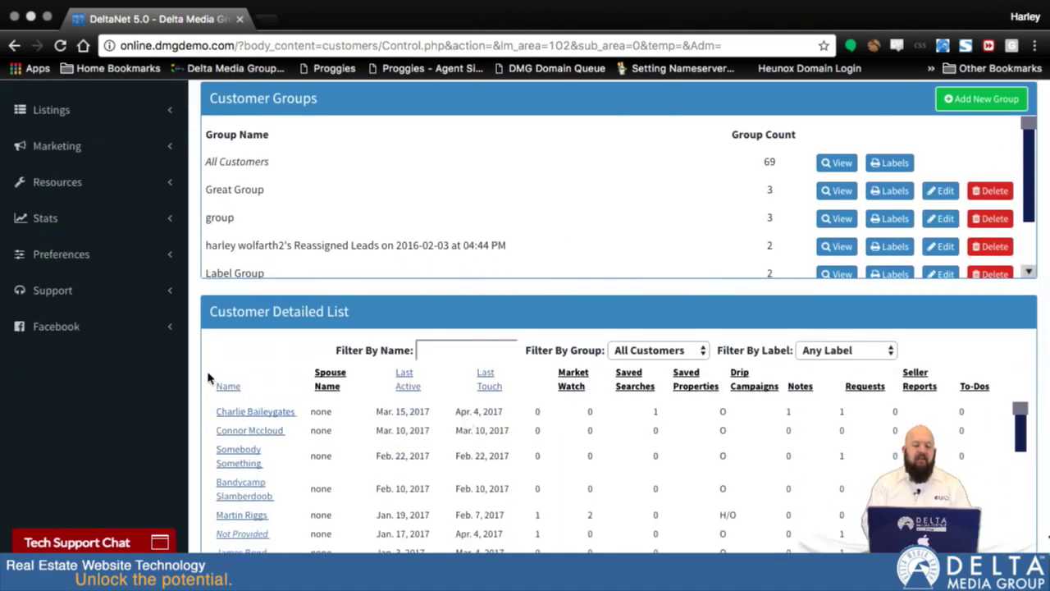
# Step: Filter the Customer Detailed List by name, entering the customer's first name and the start of the last name
pyautogui.scroll(-2, 198, 391)
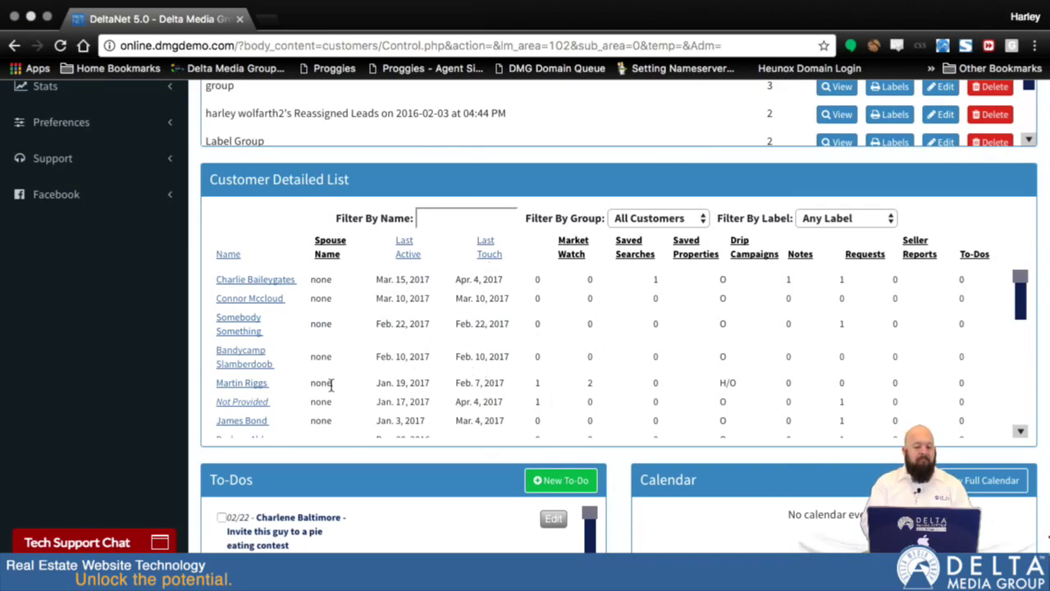
pyautogui.click(435, 218)
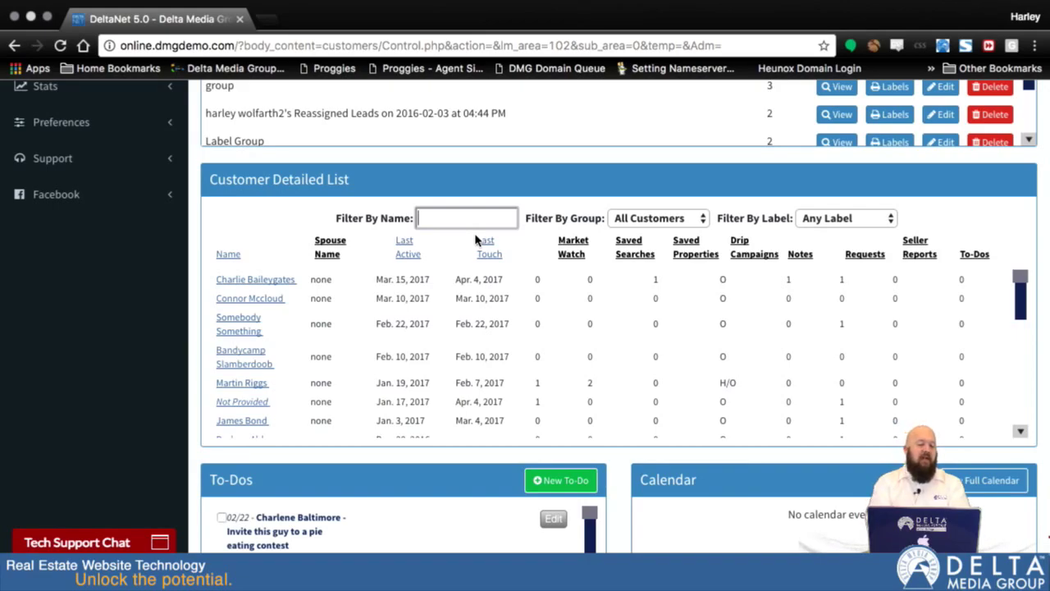
pyautogui.write('charl')
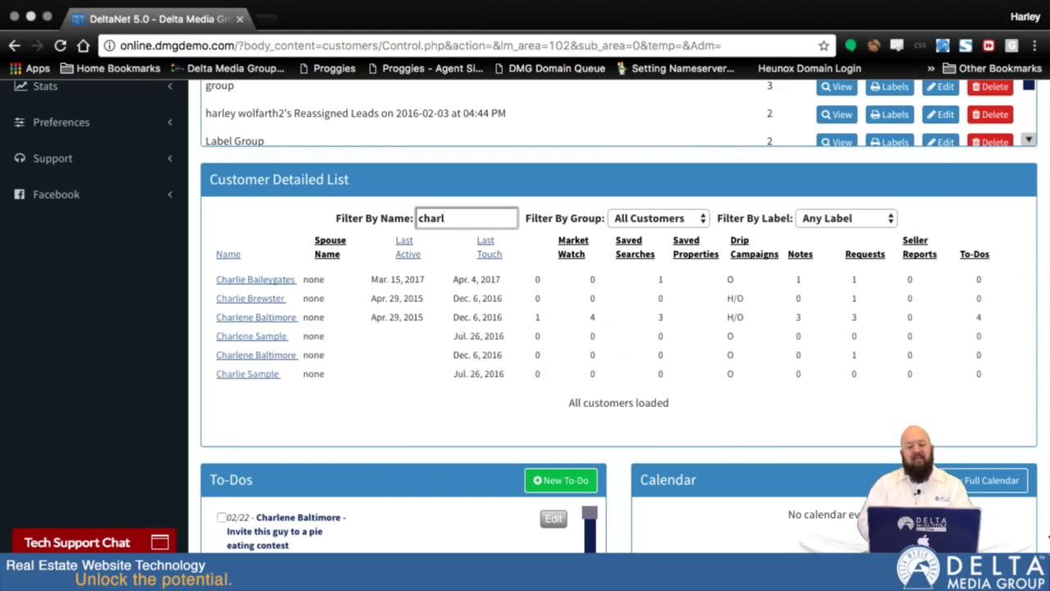
pyautogui.write('ie')
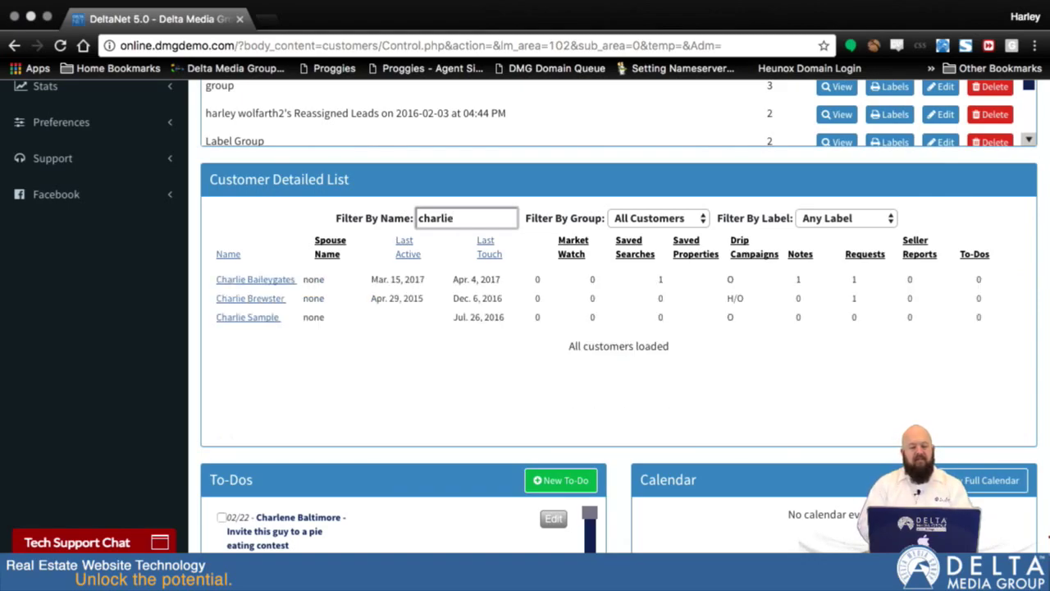
pyautogui.write(' ba')
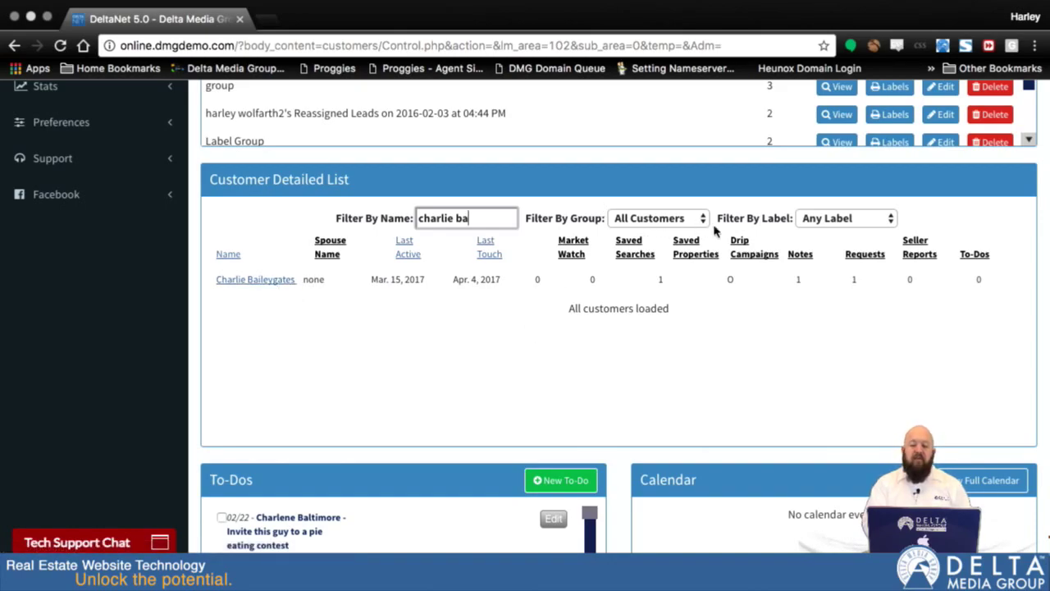
# Step: Leave the label filter at Any Label and open the record of the customer matching the name filter
pyautogui.click(886, 218)
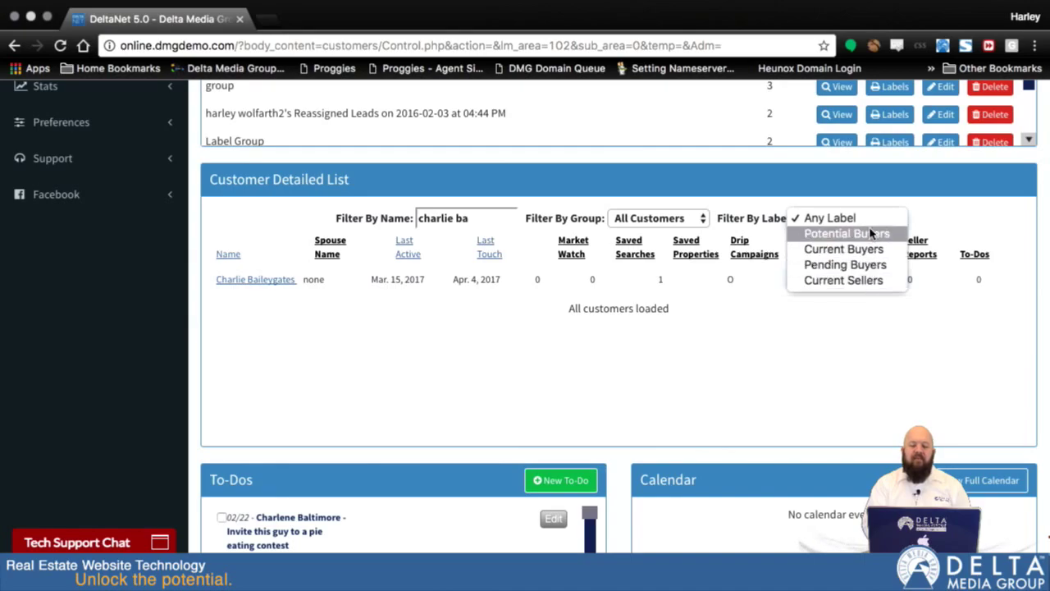
pyautogui.click(834, 380)
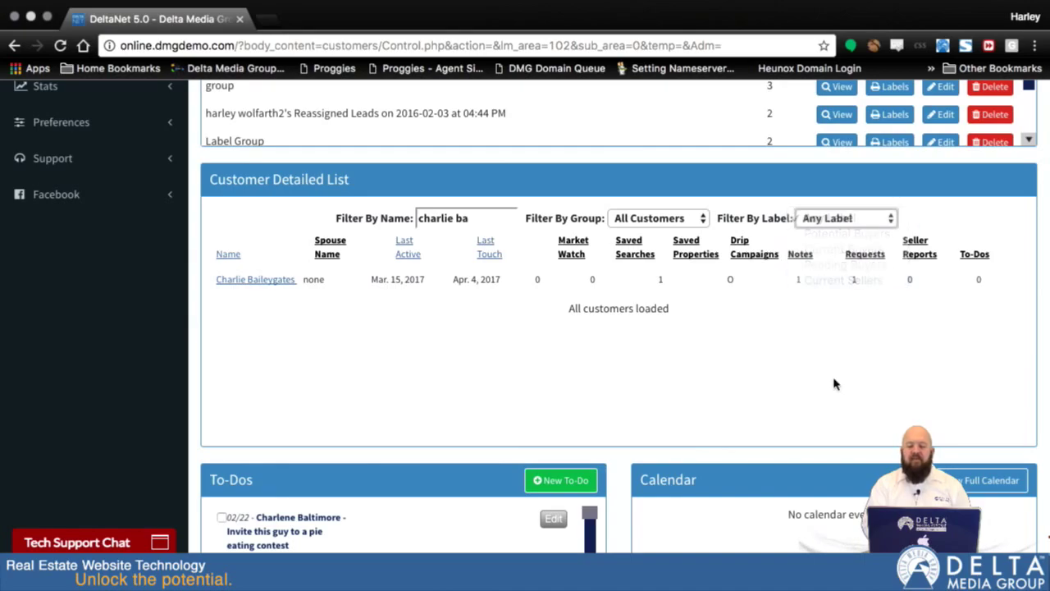
pyautogui.click(243, 283)
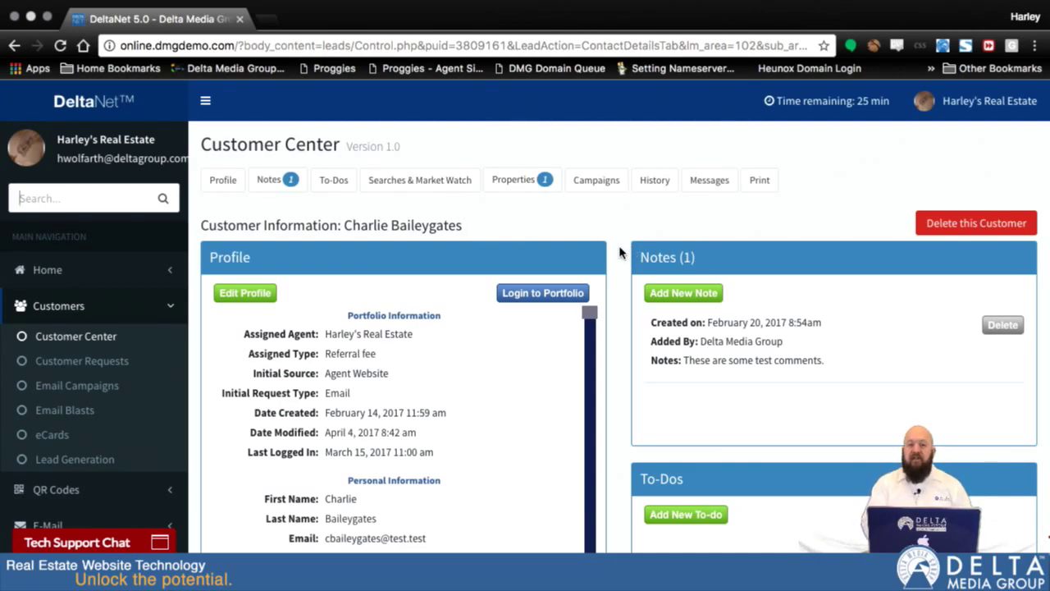
# Step: Review the customer's profile, including the portfolio, personal, customer settings and employment information
pyautogui.scroll(-3, 621, 252)
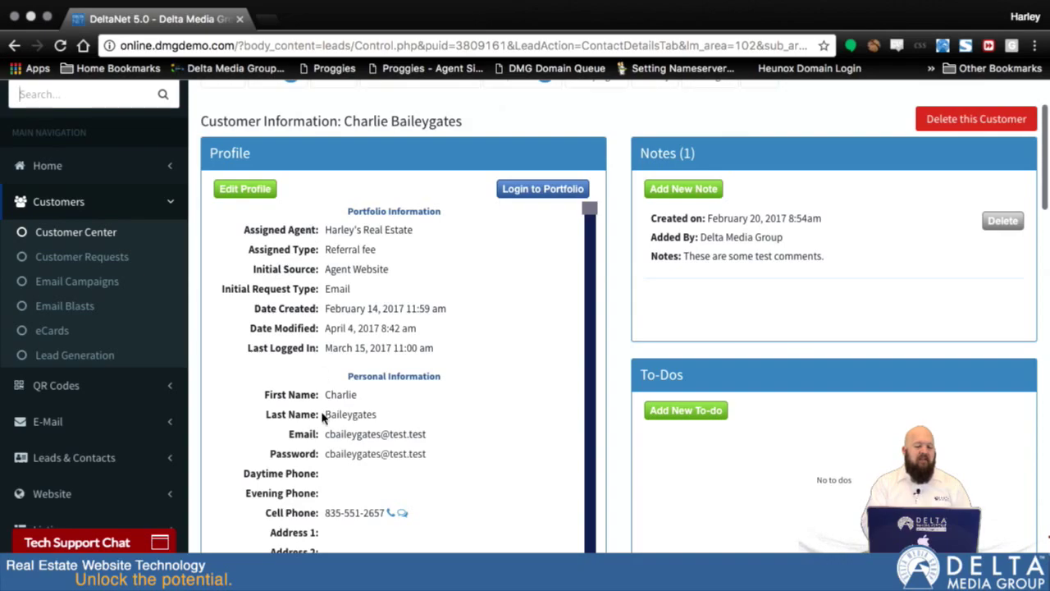
pyautogui.scroll(-1, 322, 418)
pyautogui.scroll(1, 323, 417)
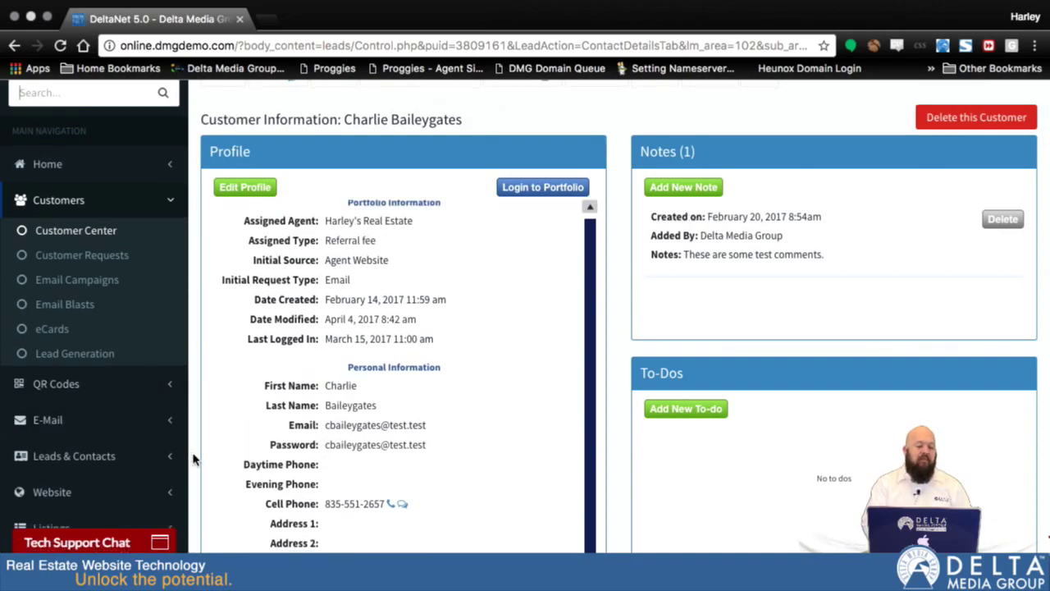
pyautogui.scroll(-3, 193, 458)
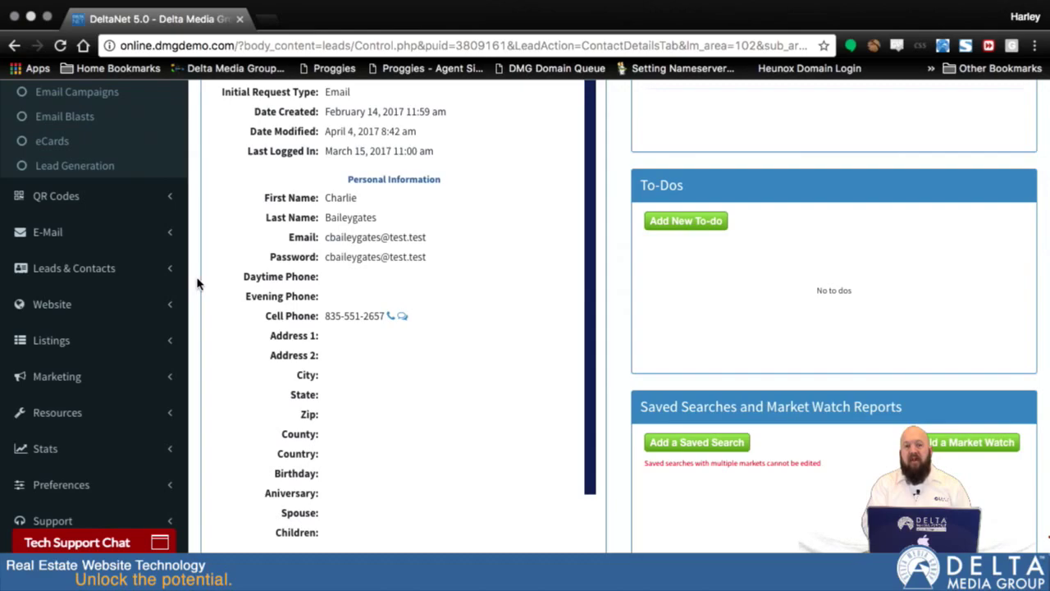
pyautogui.scroll(-2, 197, 283)
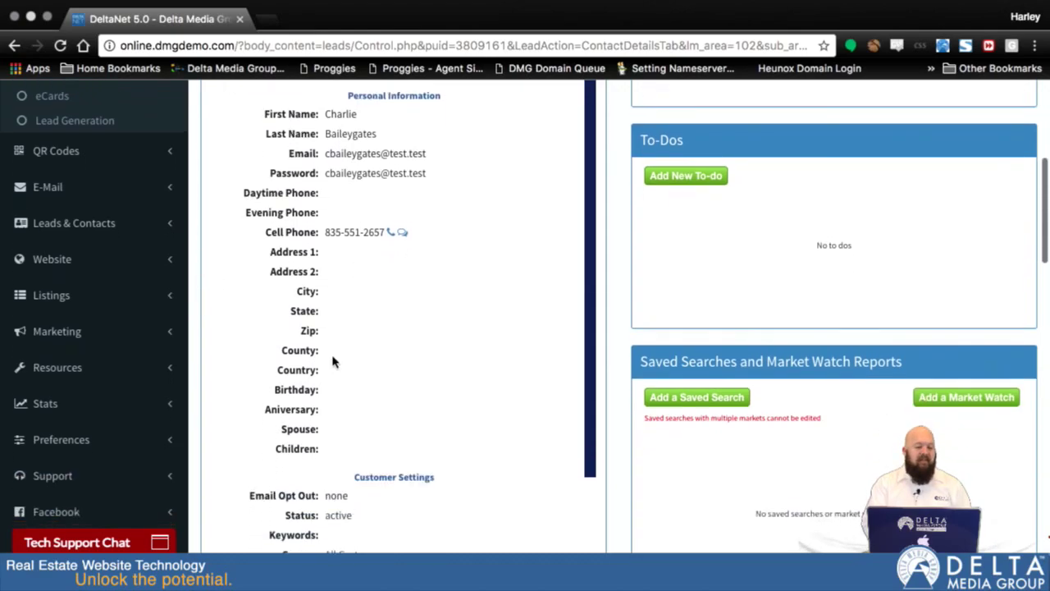
pyautogui.scroll(-1, 333, 362)
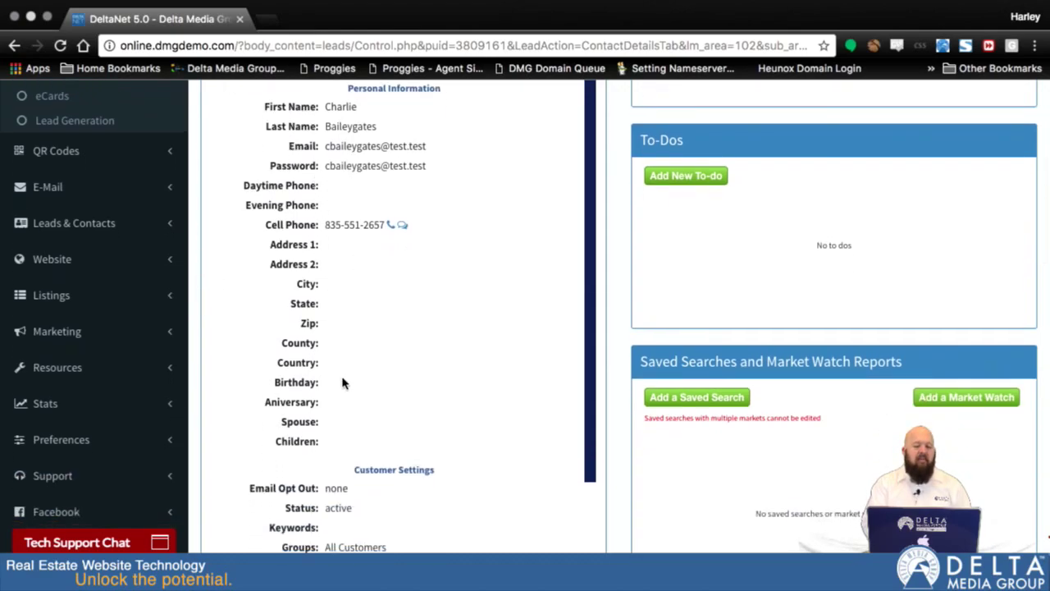
pyautogui.scroll(-4, 343, 376)
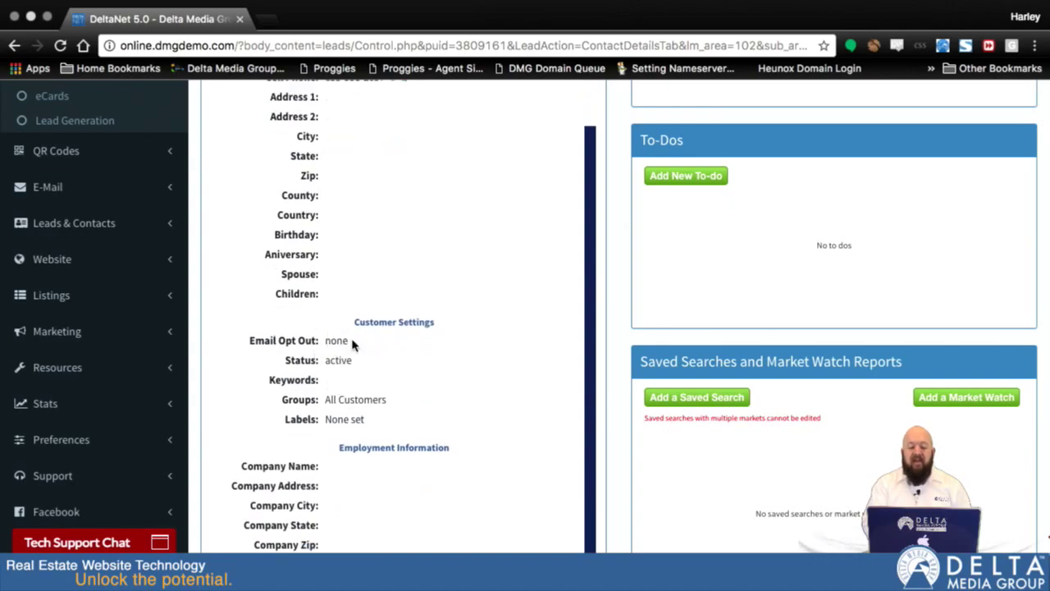
pyautogui.scroll(-3, 197, 410)
pyautogui.scroll(-2, 197, 410)
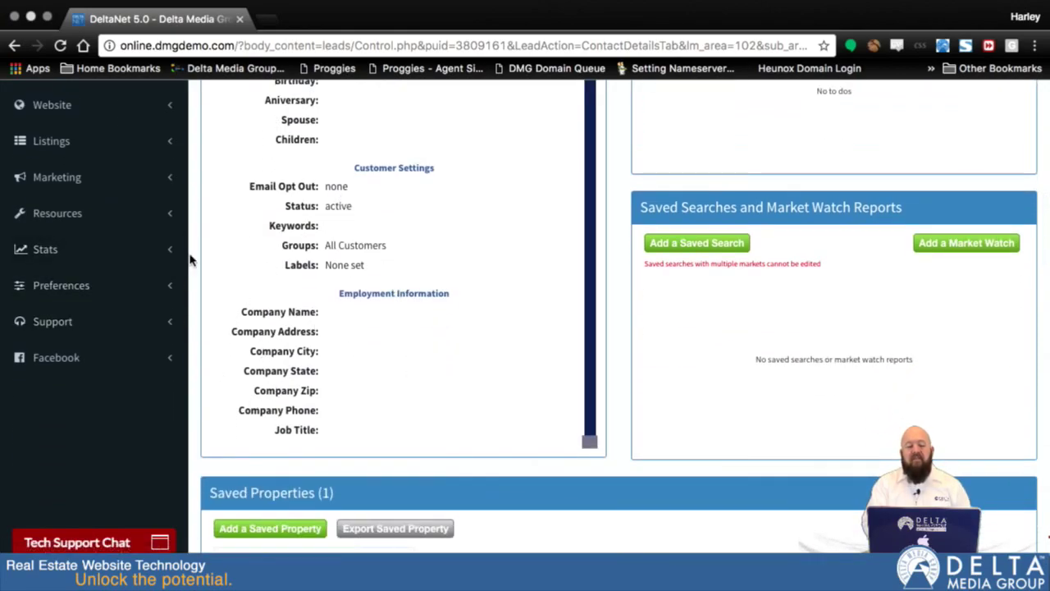
pyautogui.scroll(8, 192, 259)
pyautogui.scroll(6, 265, 251)
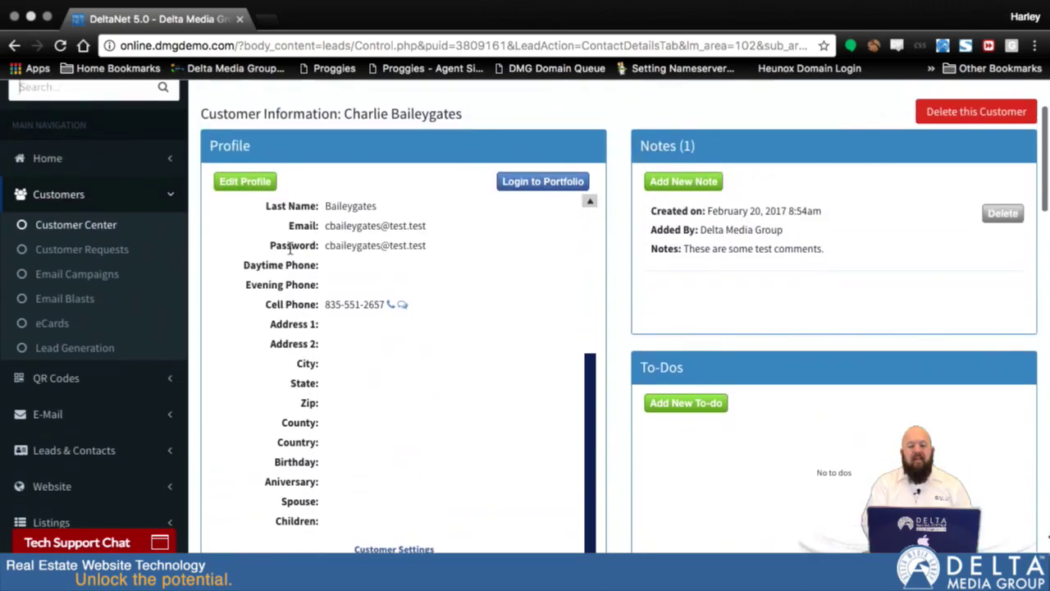
# Step: Open the customer's profile for editing and set Email Opt Out to Yes
pyautogui.click(244, 182)
pyautogui.scroll(-12, 610, 385)
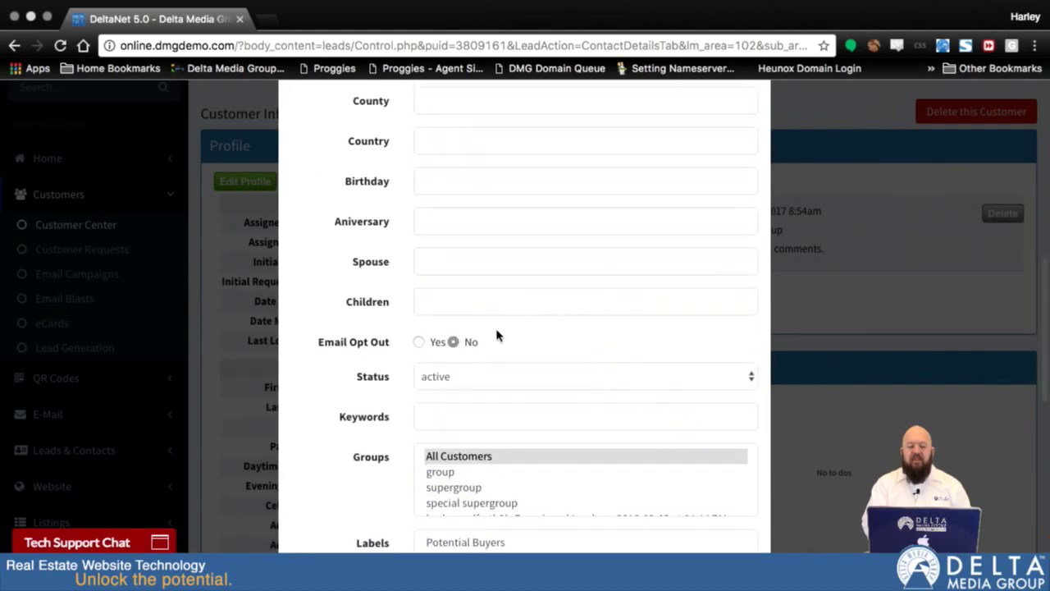
pyautogui.click(420, 342)
# Step: Assign the customer to the groups supergroup, special supergroup and Great Group, and save the profile
pyautogui.scroll(-10, 561, 361)
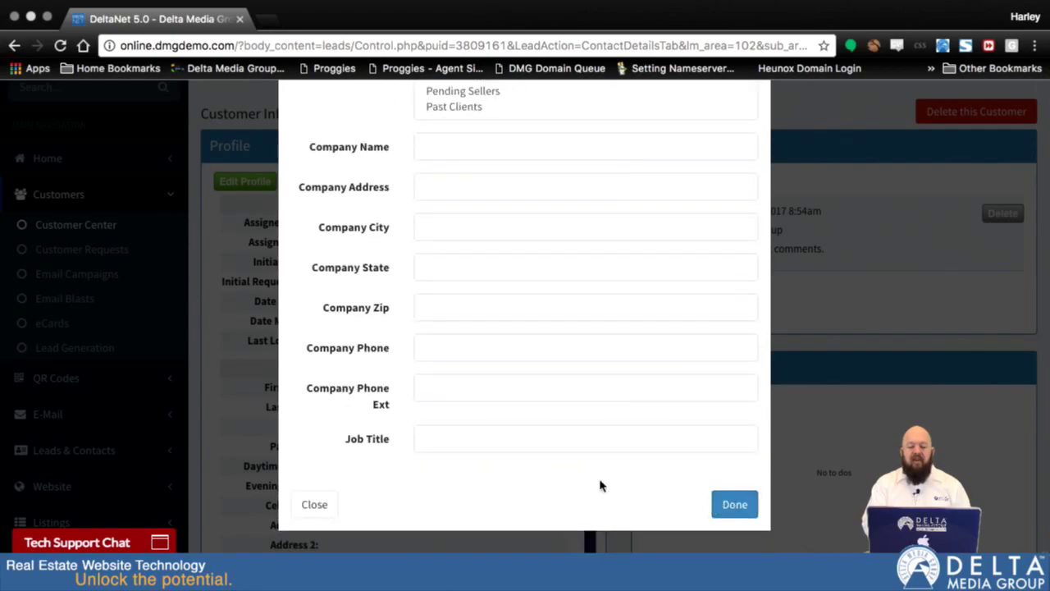
pyautogui.scroll(5, 378, 190)
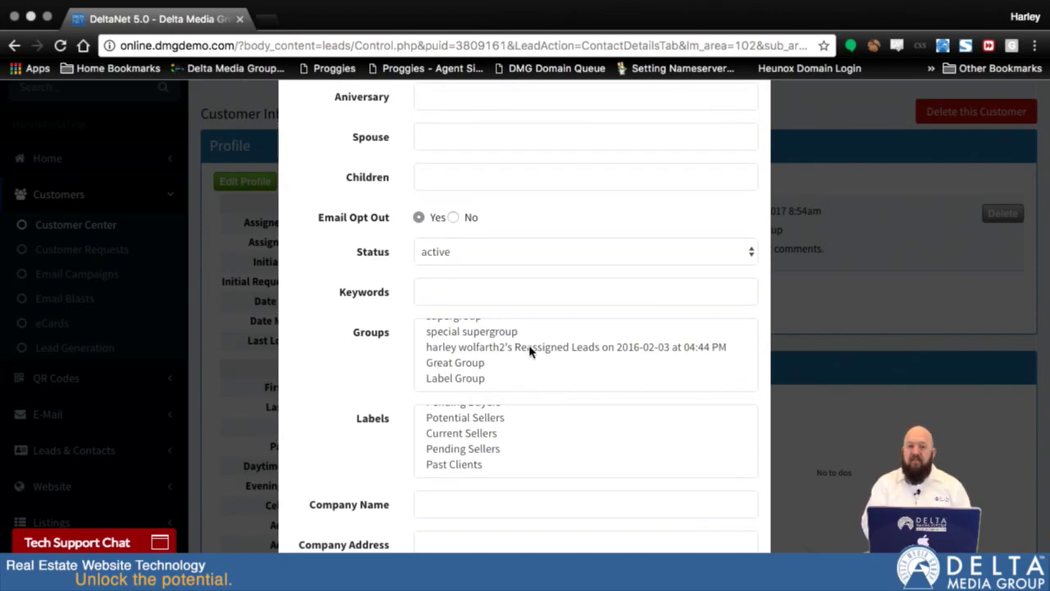
pyautogui.scroll(5, 529, 351)
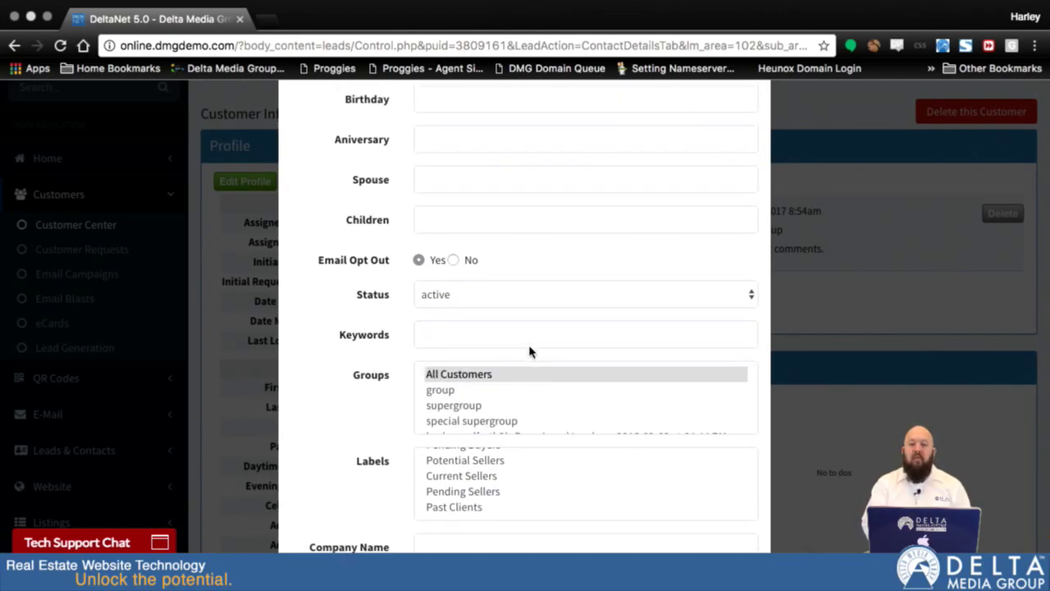
pyautogui.scroll(-1, 469, 400)
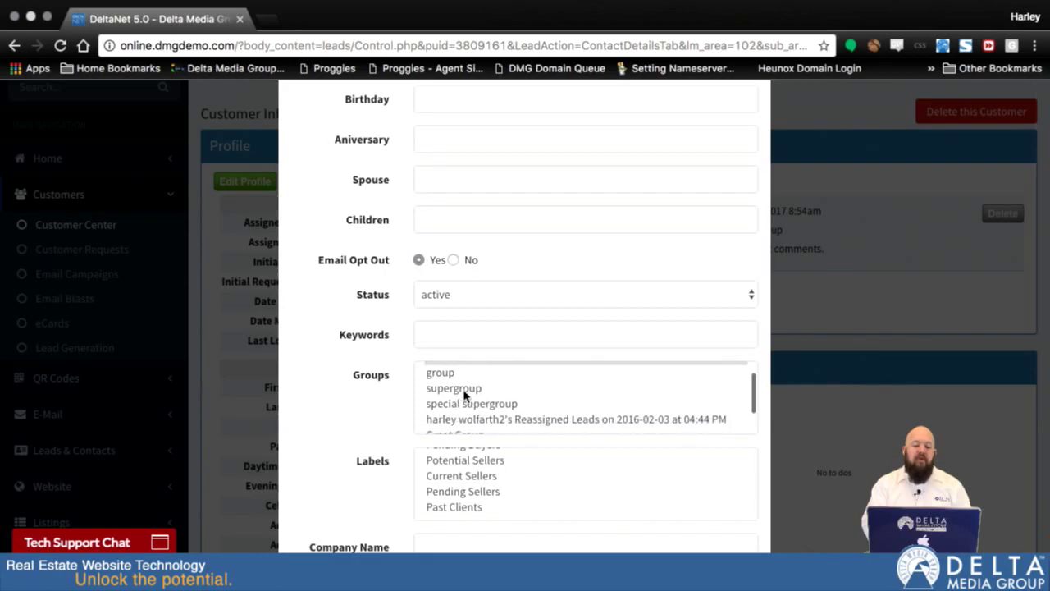
pyautogui.click(464, 392)
pyautogui.scroll(-1, 483, 412)
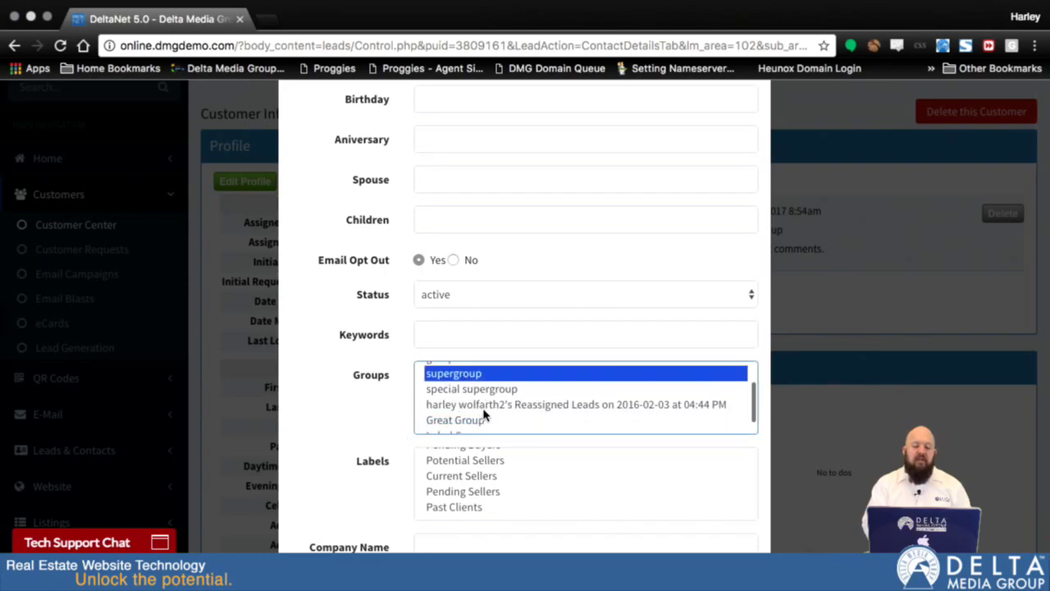
pyautogui.scroll(1, 484, 414)
pyautogui.scroll(-1, 484, 411)
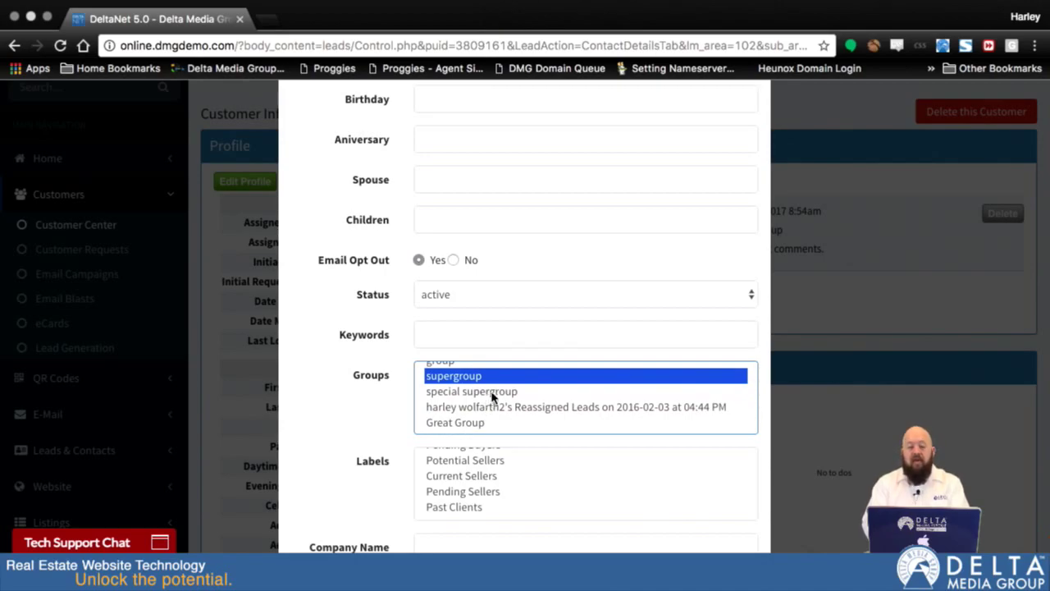
pyautogui.keyDown('super'); pyautogui.click(492, 393); pyautogui.keyUp('super')
pyautogui.keyDown('super'); pyautogui.click(489, 407); pyautogui.keyUp('super')
pyautogui.keyDown('super'); pyautogui.click(486, 408); pyautogui.keyUp('super')
pyautogui.keyDown('super'); pyautogui.click(481, 423); pyautogui.keyUp('super')
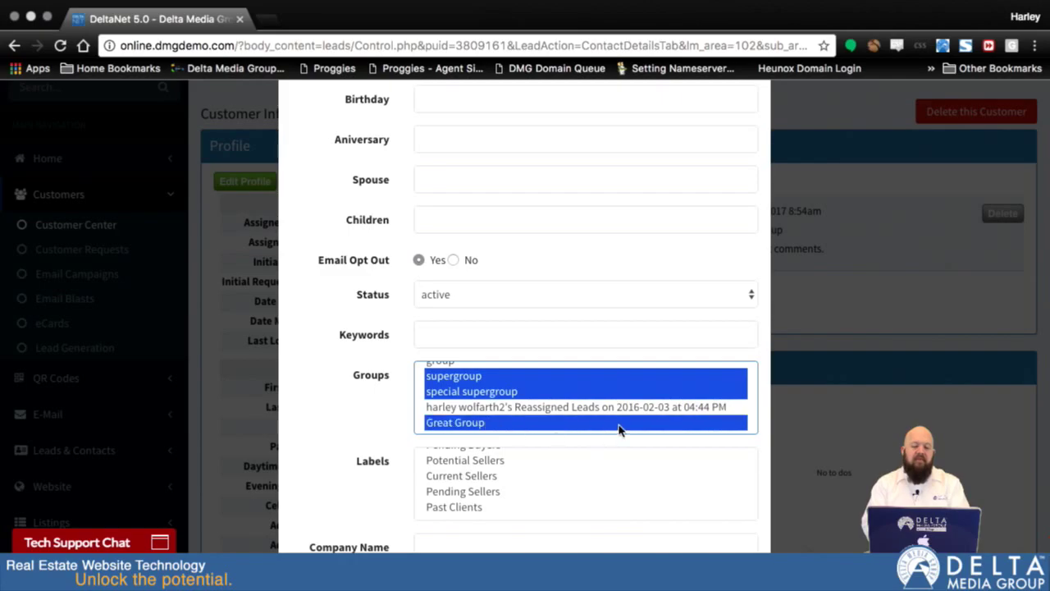
pyautogui.scroll(-10, 424, 474)
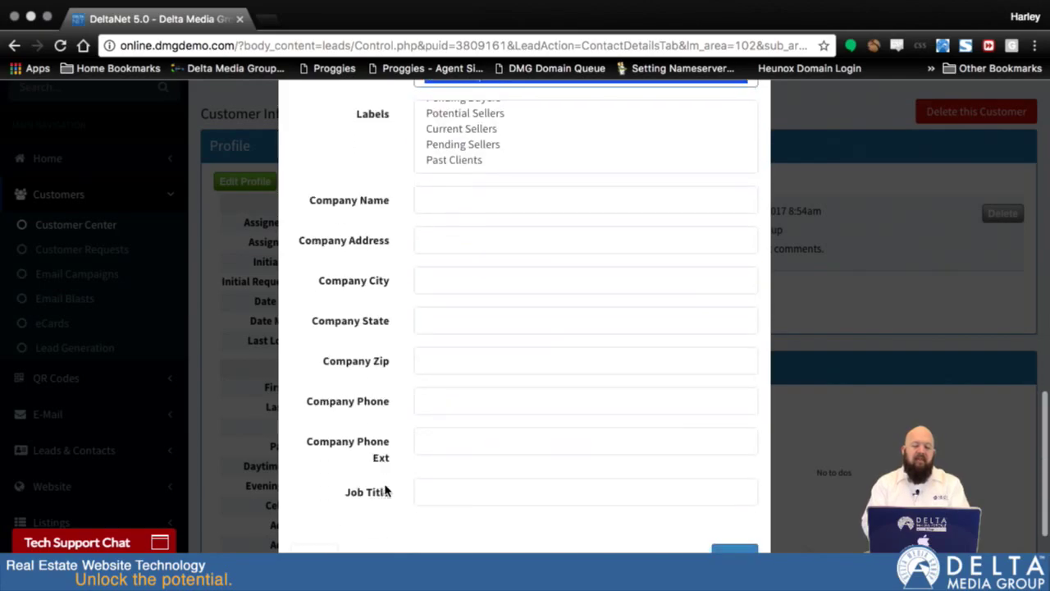
pyautogui.click(733, 502)
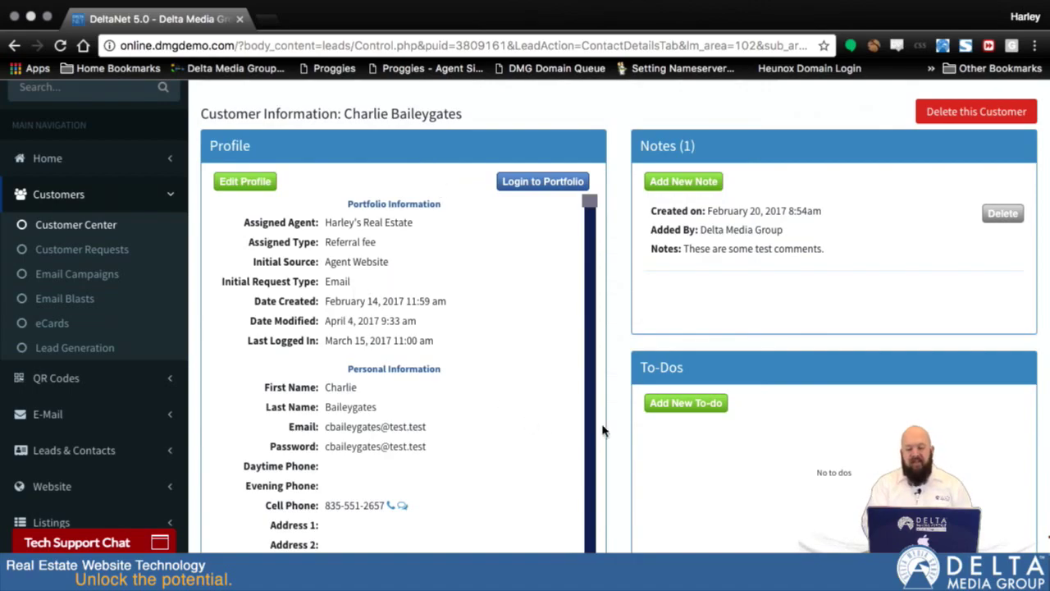
# Step: Start a call to the customer's cell phone from the profile, then decline opening FaceTime
pyautogui.scroll(-3, 485, 394)
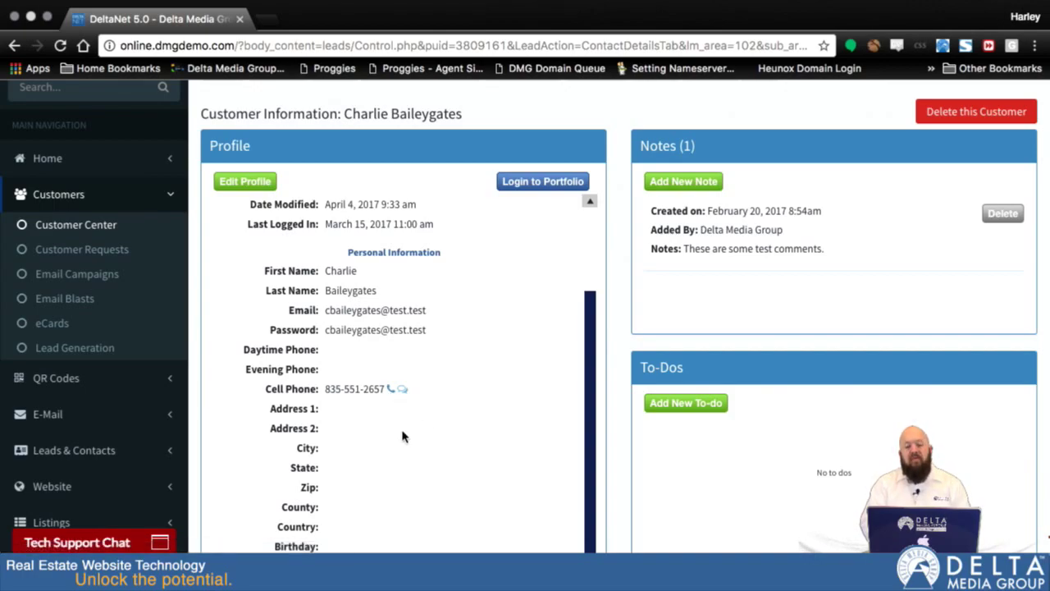
pyautogui.click(391, 390)
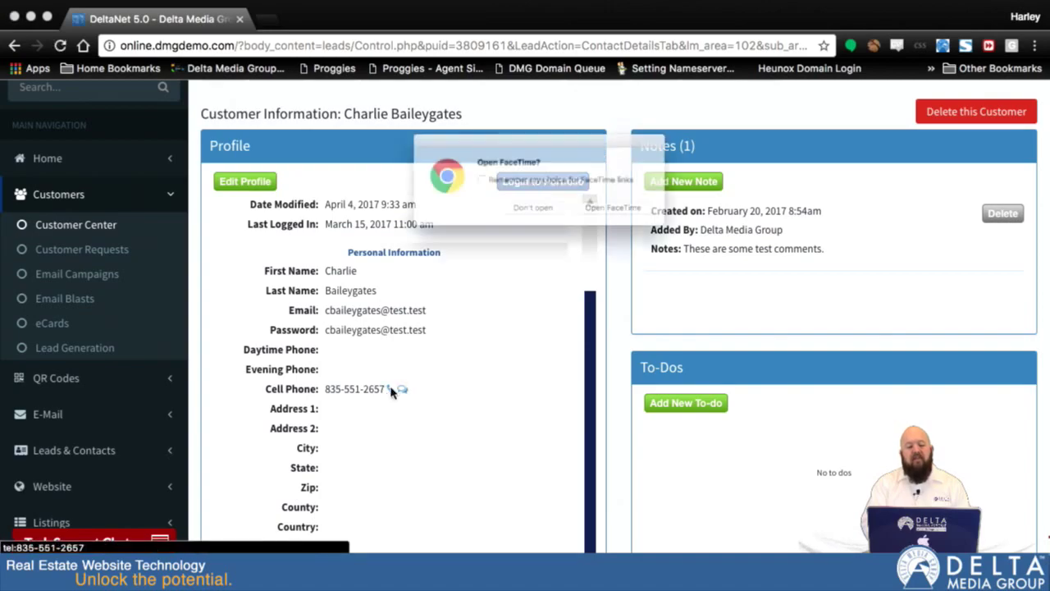
pyautogui.click(534, 221)
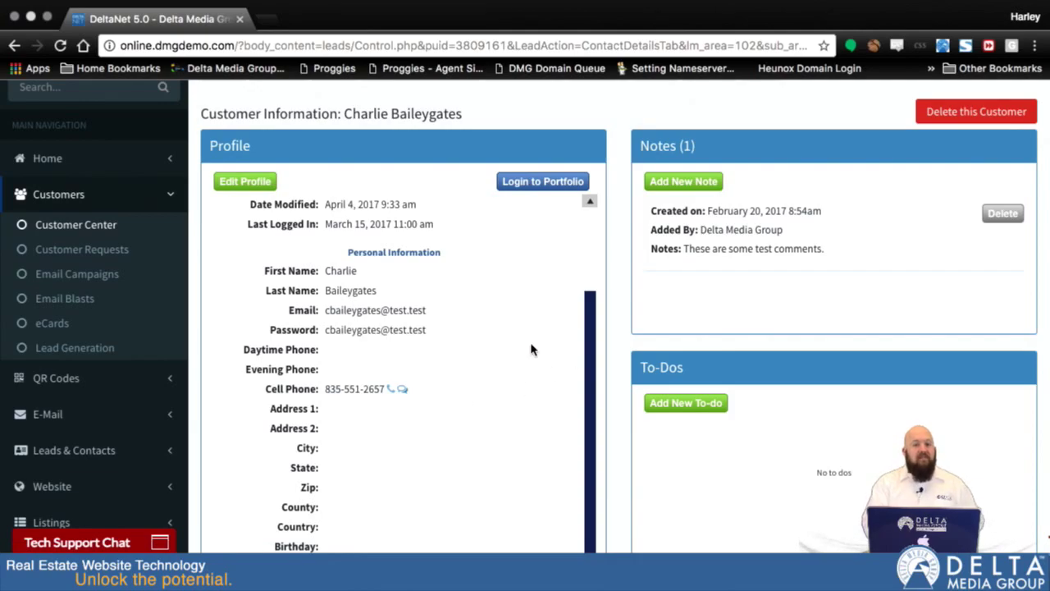
pyautogui.scroll(-1, 539, 401)
pyautogui.scroll(1, 541, 399)
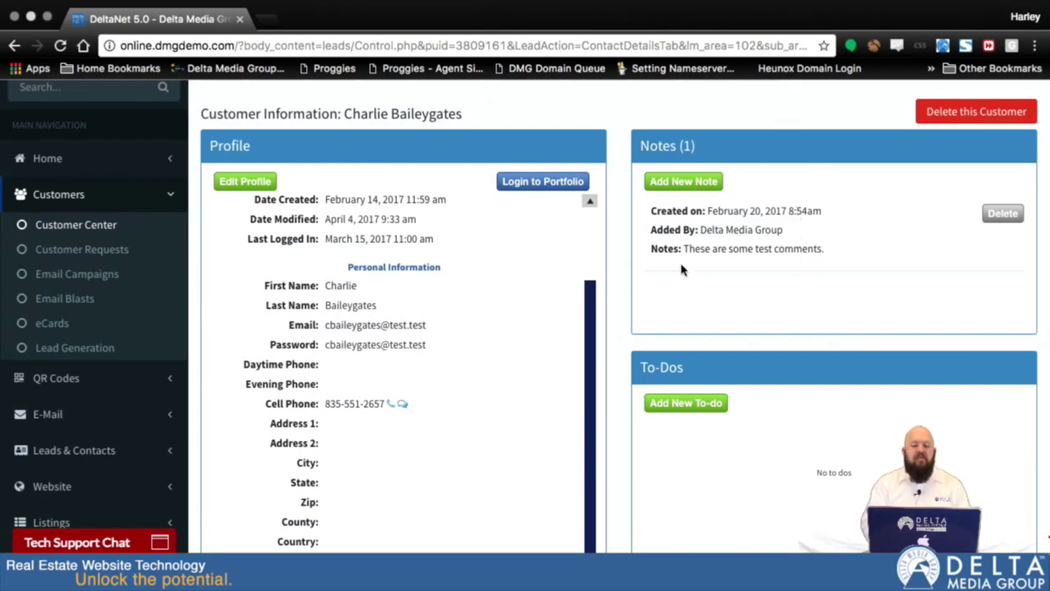
# Step: Add a new note to the customer reading "This is my new note." and save it
pyautogui.click(671, 182)
pyautogui.click(539, 258)
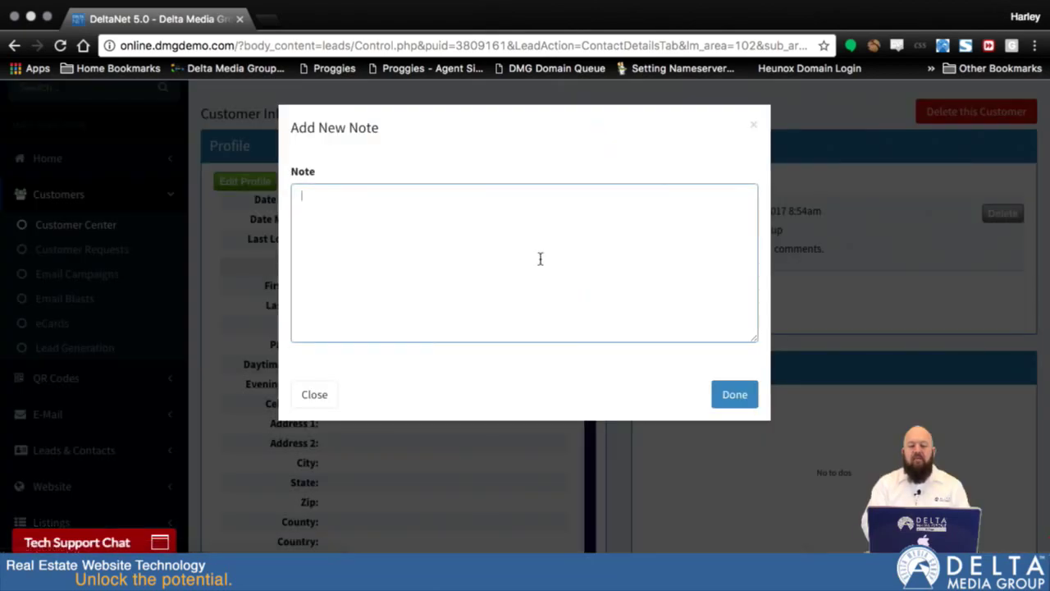
pyautogui.write('This is my new note.')
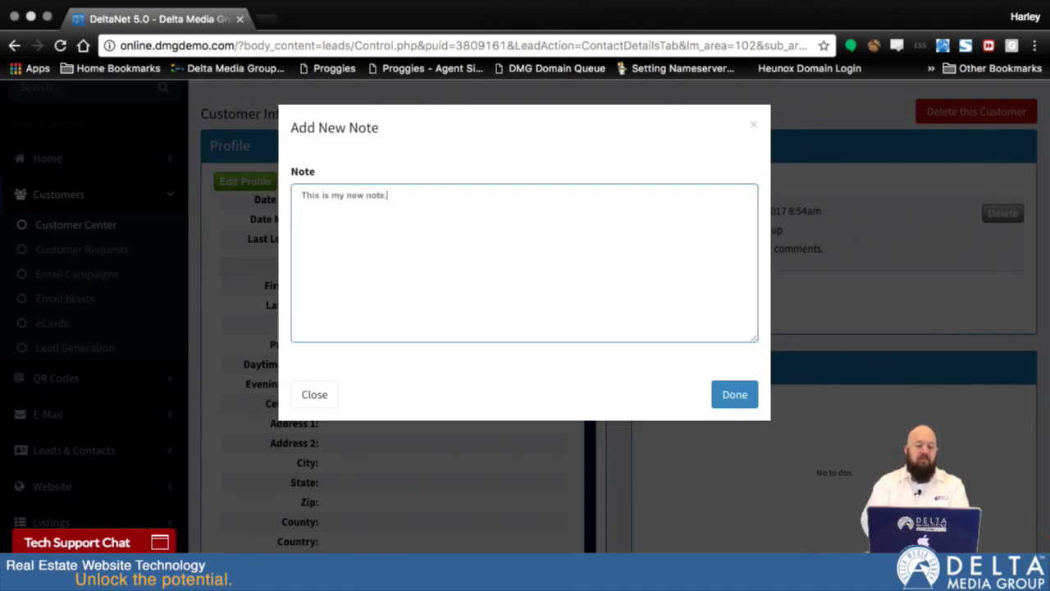
pyautogui.click(731, 400)
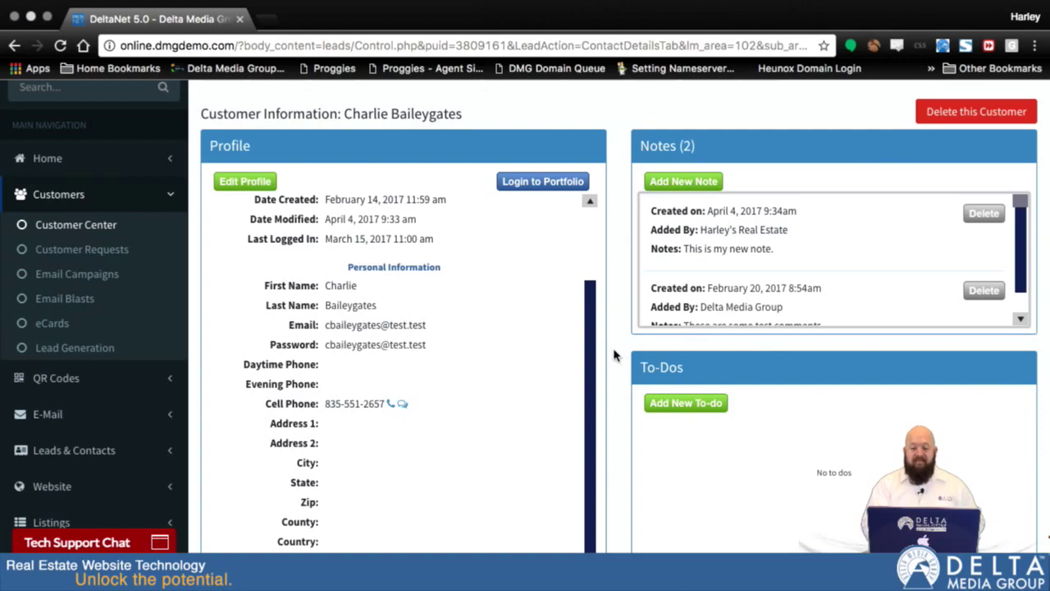
# Step: Add a follow-up call to-do for the customer dated Tuesday, April 18, 2017, with the suggested action and notes
pyautogui.scroll(-5, 614, 355)
pyautogui.scroll(-2, 613, 354)
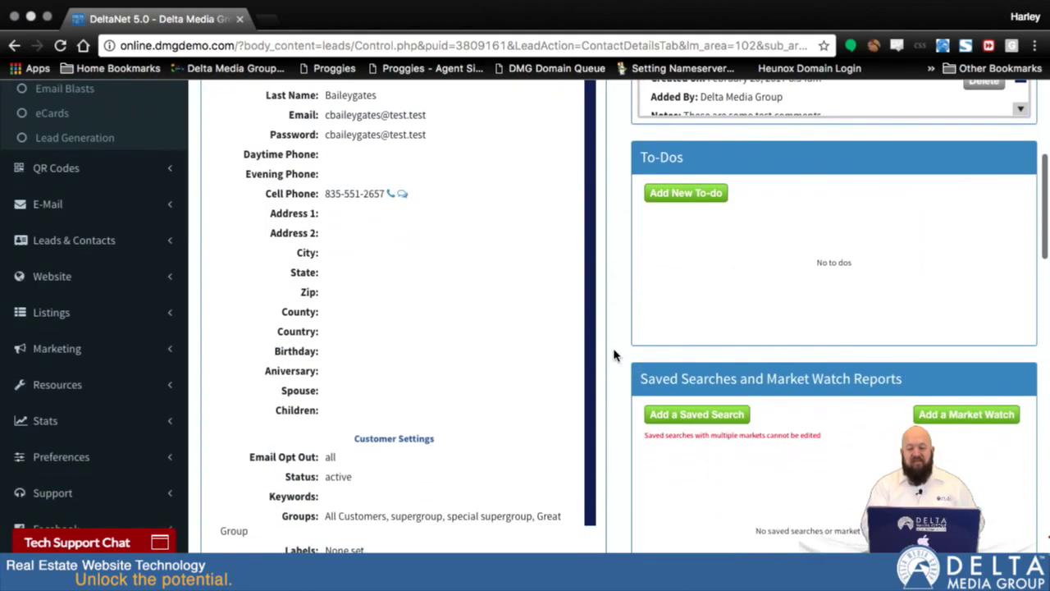
pyautogui.click(687, 200)
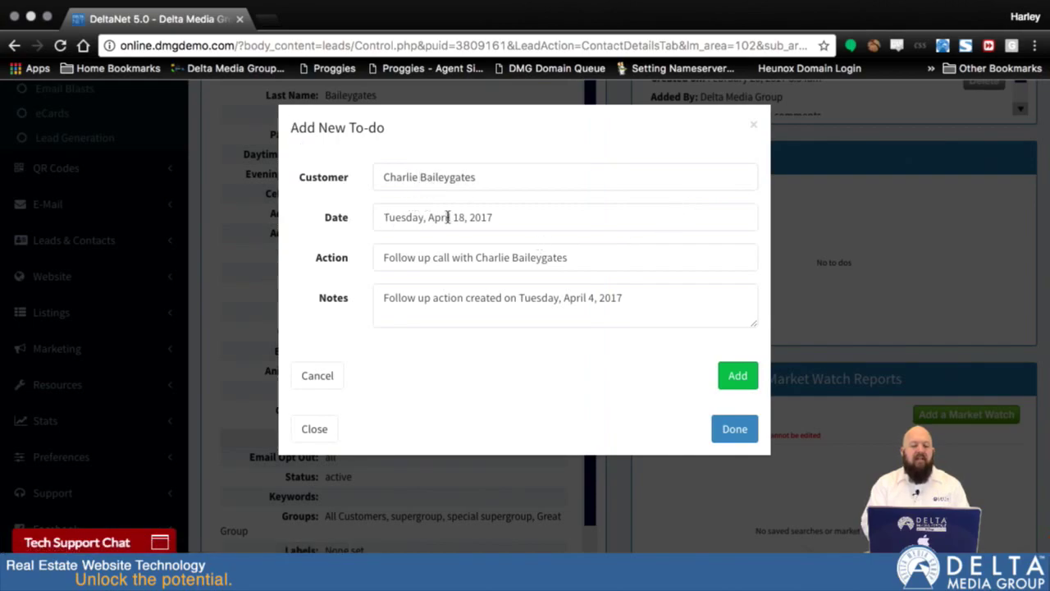
pyautogui.click(514, 216)
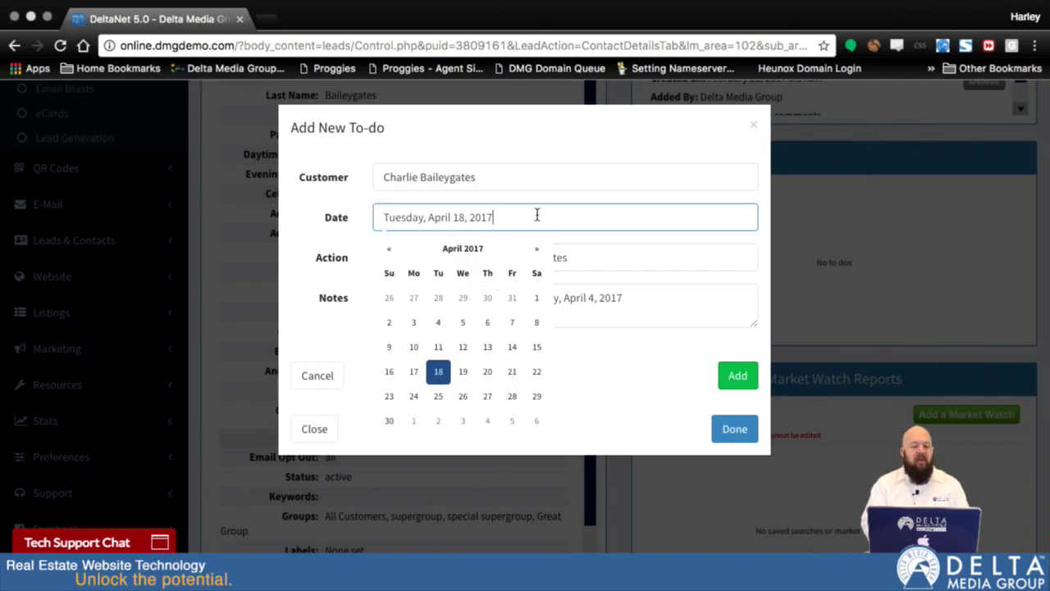
pyautogui.click(353, 261)
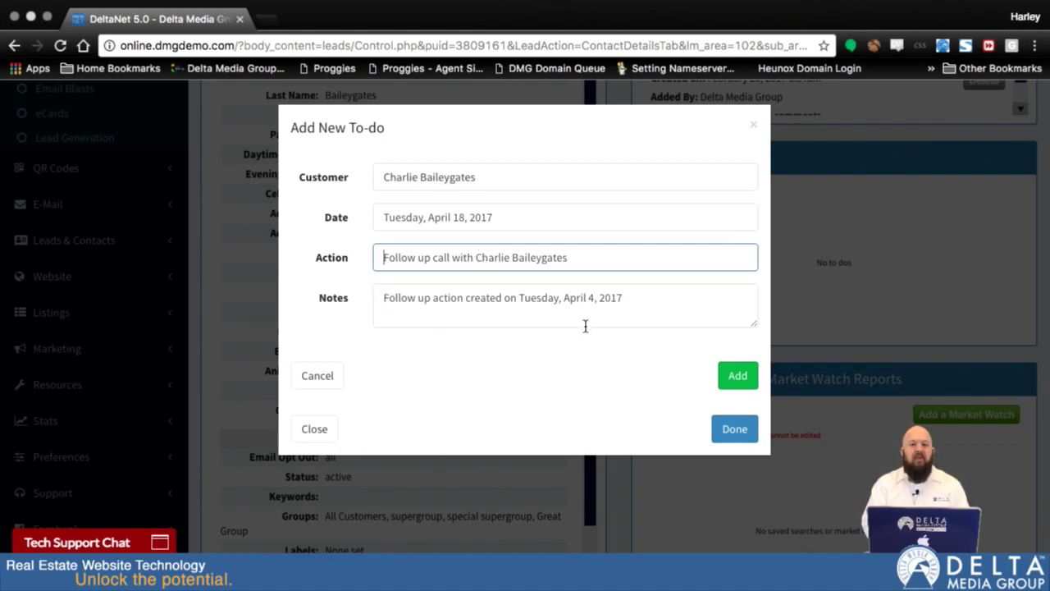
pyautogui.click(738, 377)
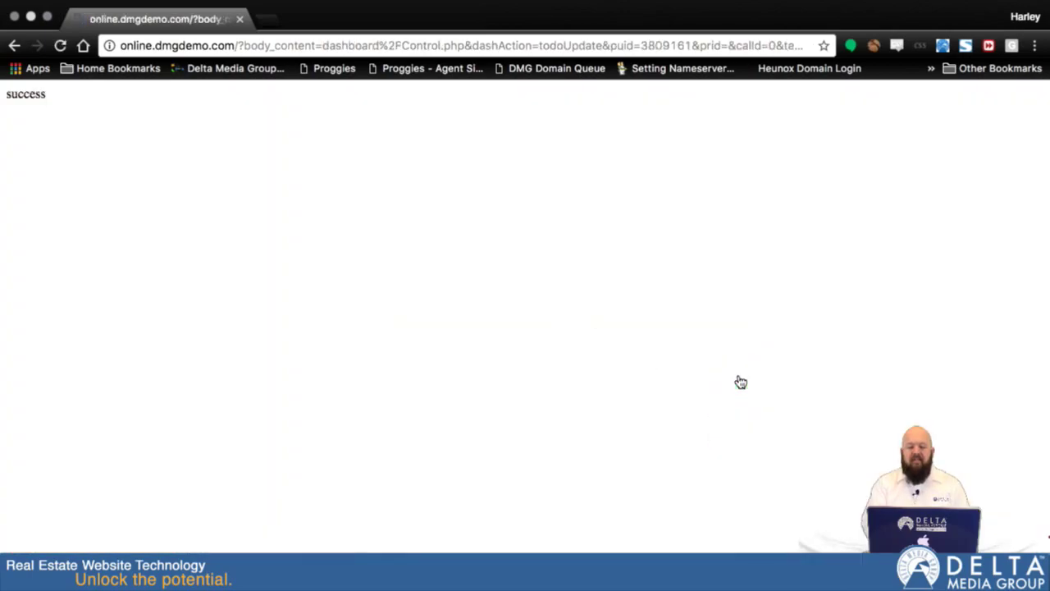
# Step: Return to the customer's record and review the entries in its notes list
pyautogui.click(13, 46)
pyautogui.scroll(-2, 827, 390)
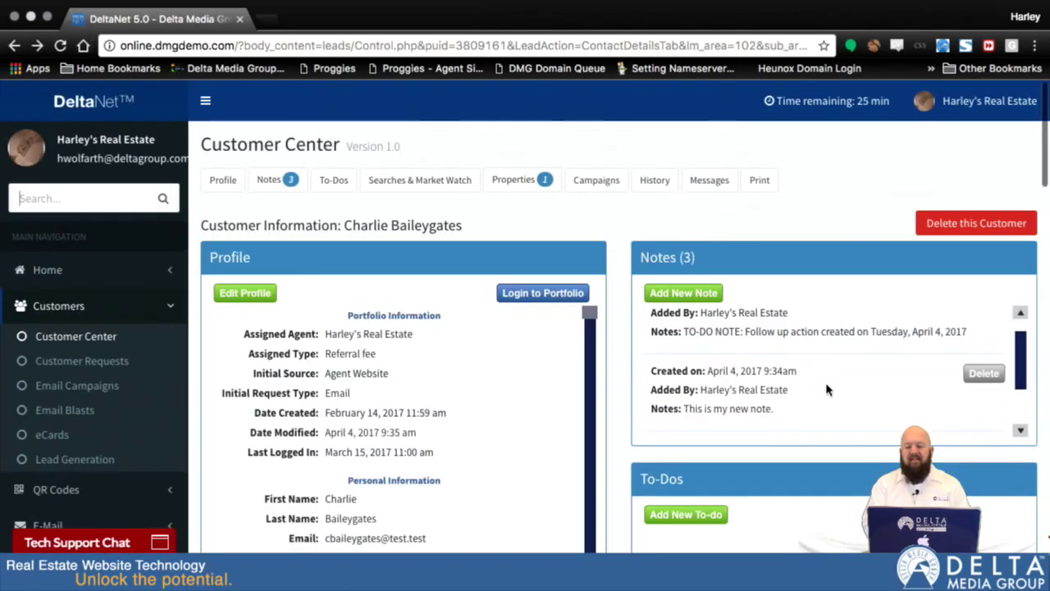
pyautogui.scroll(-1, 827, 390)
pyautogui.scroll(2, 816, 387)
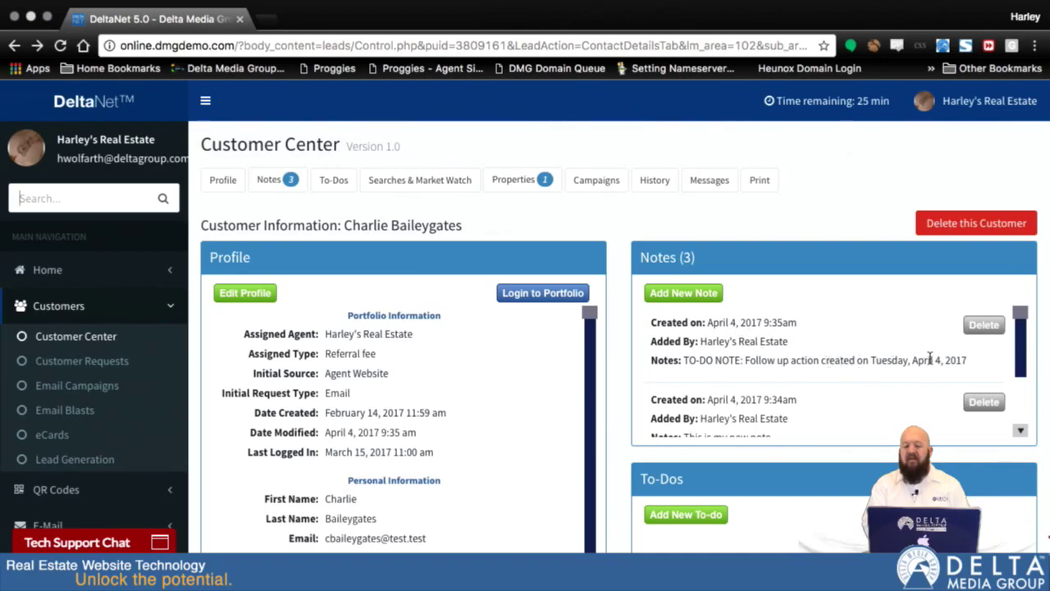
pyautogui.scroll(-4, 643, 372)
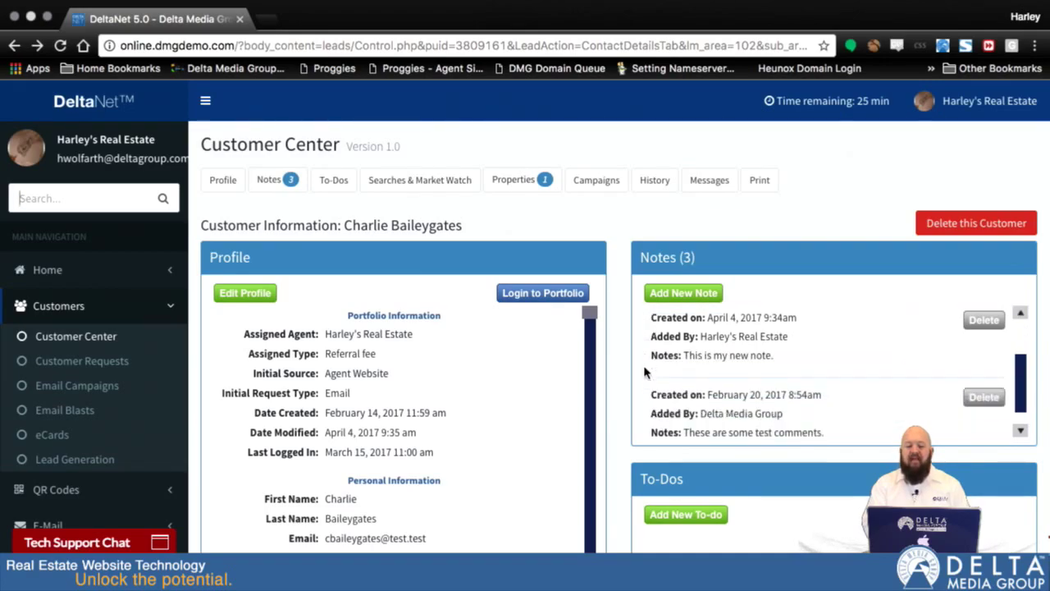
pyautogui.scroll(-5, 610, 384)
pyautogui.scroll(5, 609, 384)
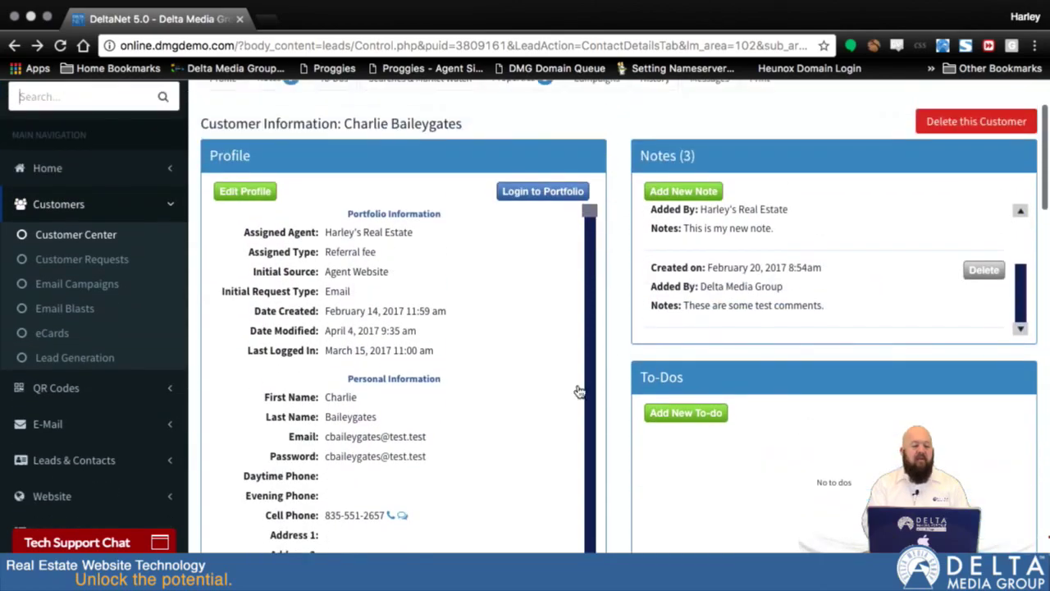
# Step: Open the Agent Dashboard and look for the follow-up call in the calendar and the to-do list
pyautogui.click(48, 168)
pyautogui.click(61, 199)
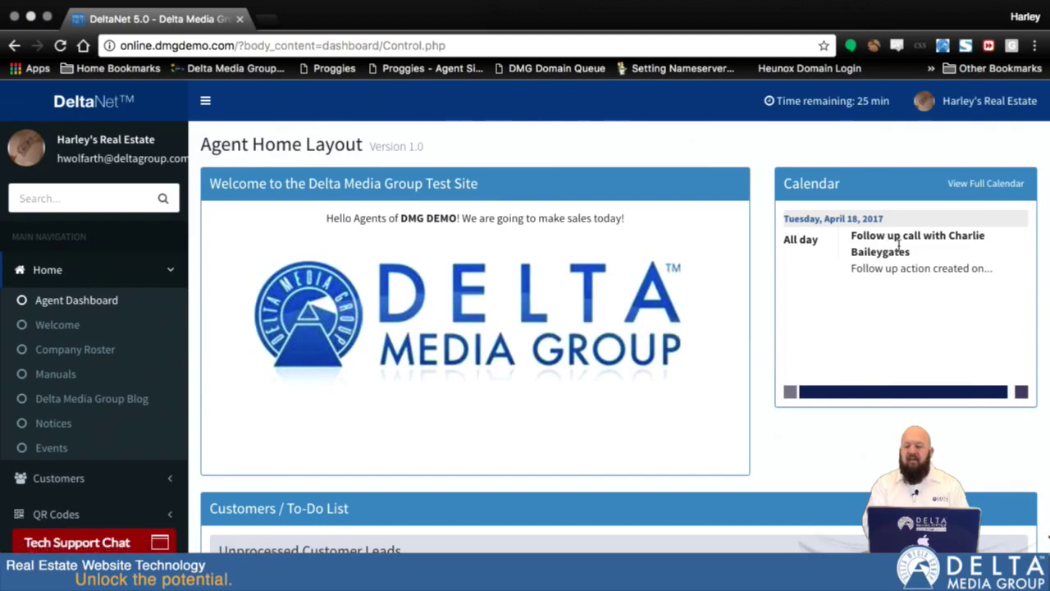
pyautogui.scroll(-3, 976, 443)
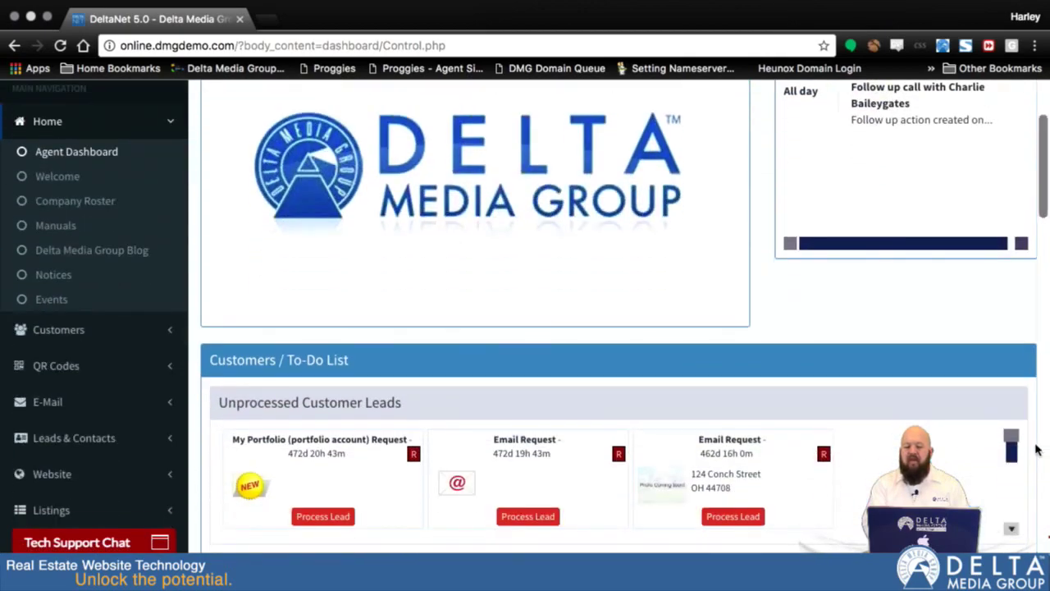
pyautogui.scroll(-6, 1026, 445)
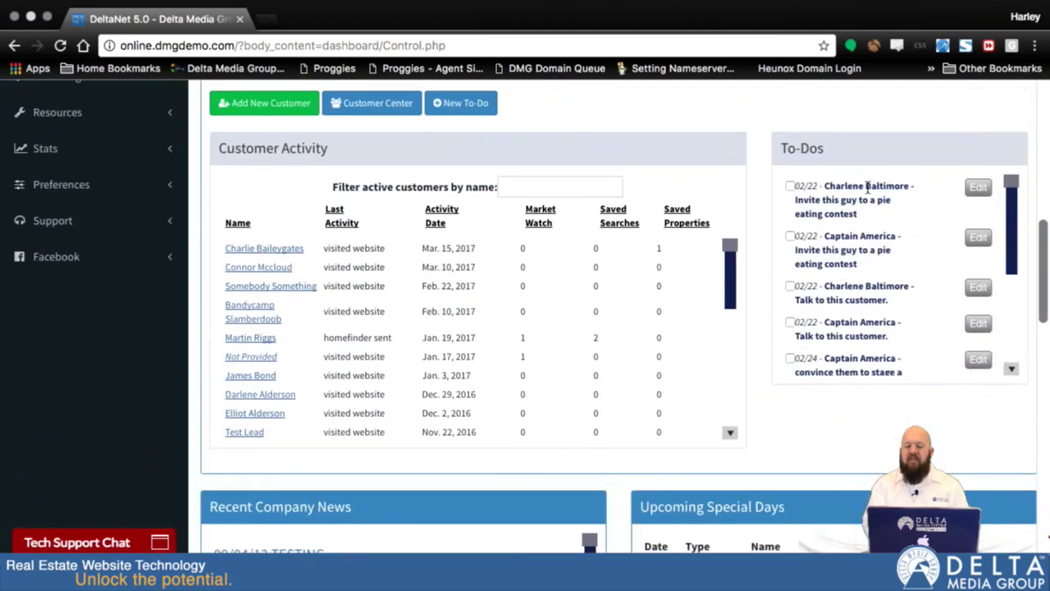
pyautogui.scroll(-5, 848, 194)
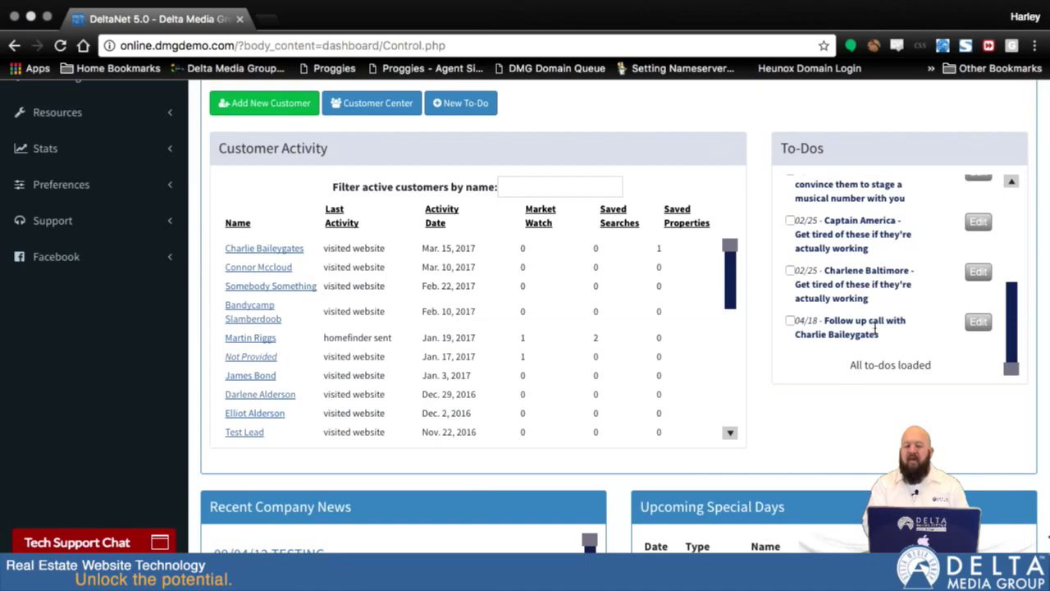
# Step: Go back to the Customer Center, reopen the same customer's record and check its to-dos
pyautogui.scroll(3, 131, 115)
pyautogui.scroll(2, 131, 115)
pyautogui.click(20, 215)
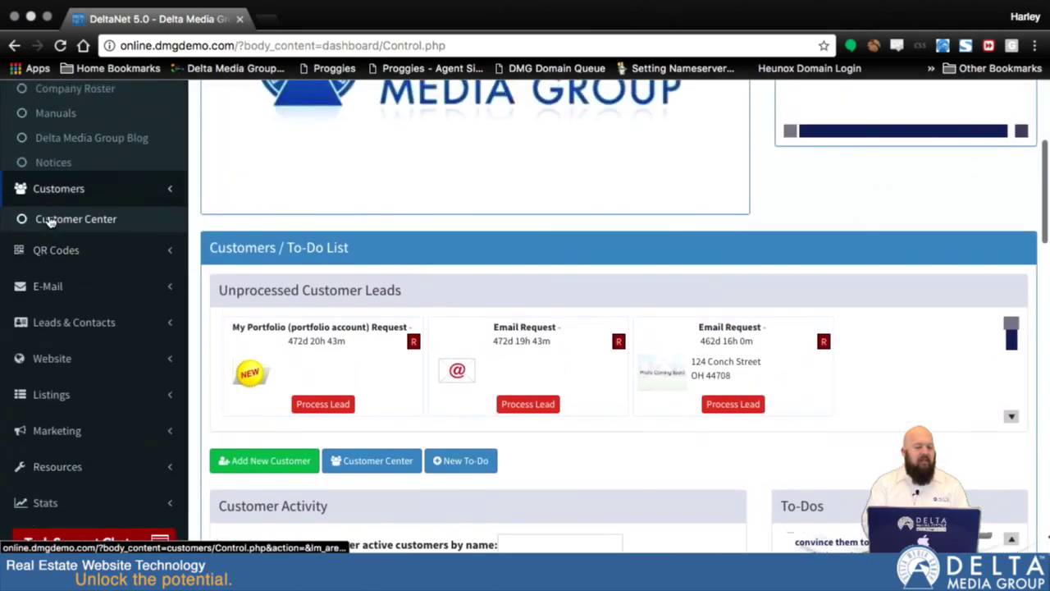
pyautogui.scroll(3, 107, 148)
pyautogui.click(45, 173)
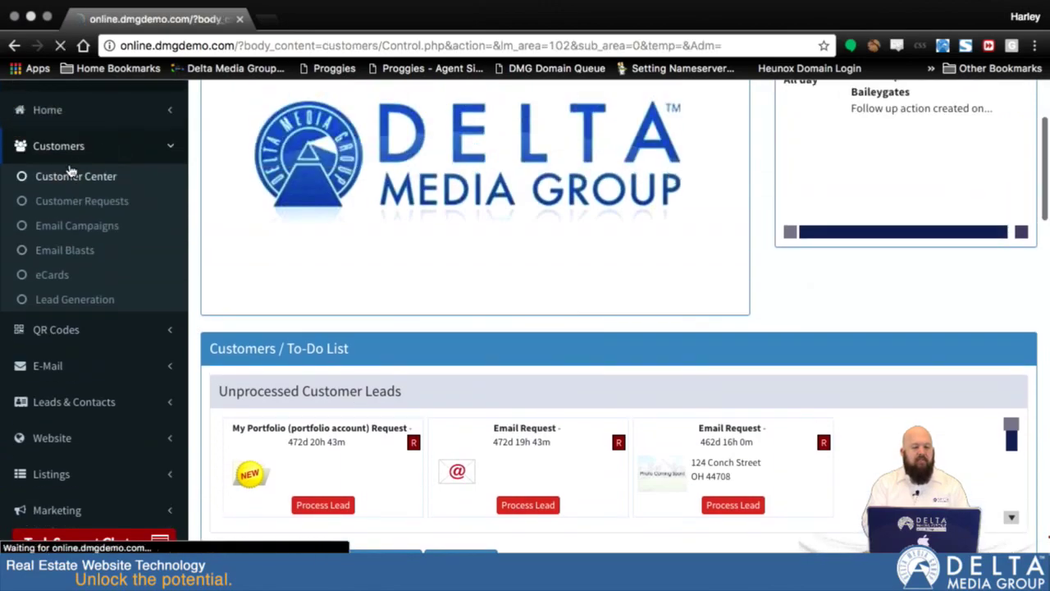
pyautogui.click(537, 458)
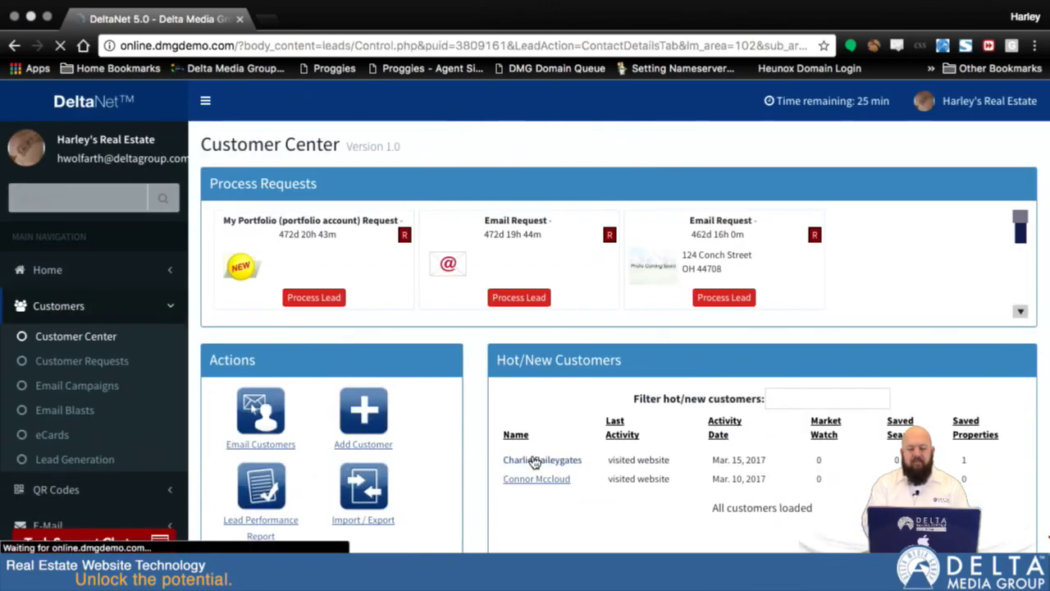
pyautogui.scroll(-10, 622, 416)
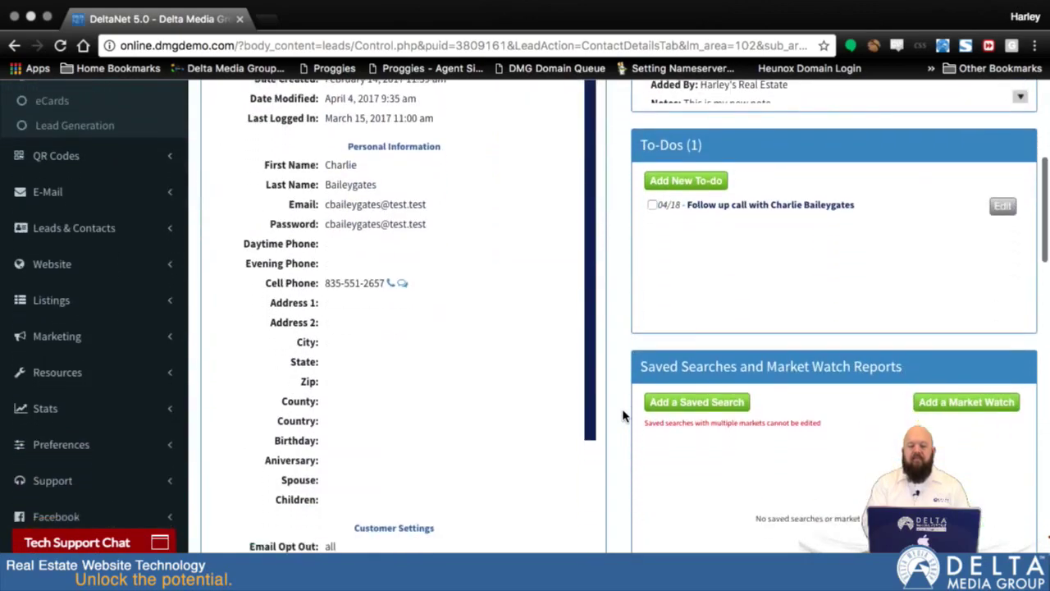
pyautogui.scroll(5, 622, 416)
pyautogui.scroll(-2, 622, 416)
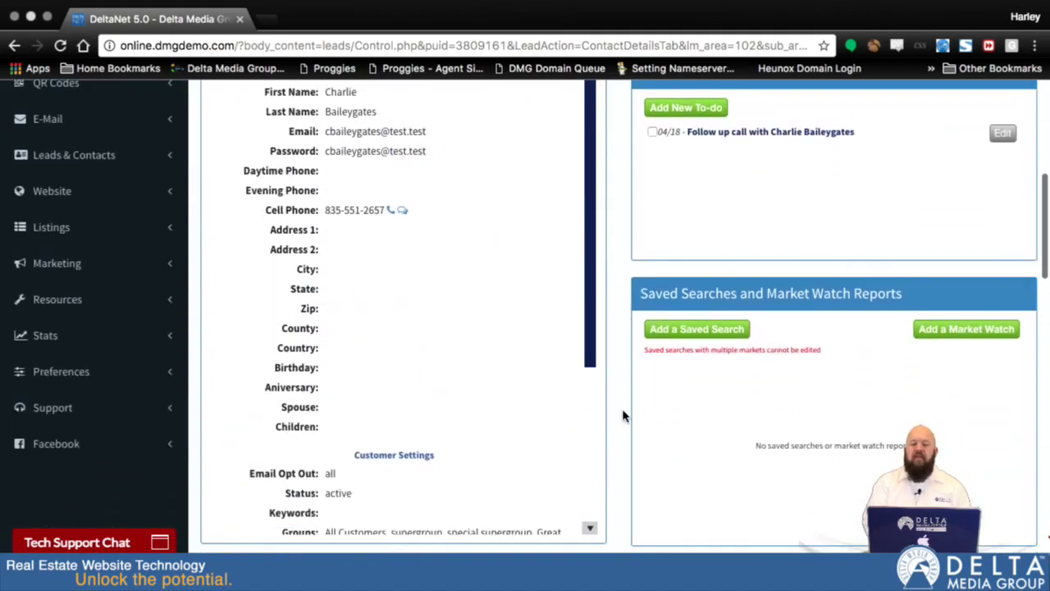
# Step: View the By Radius form for adding a saved search, then close it without saving
pyautogui.scroll(-3, 622, 416)
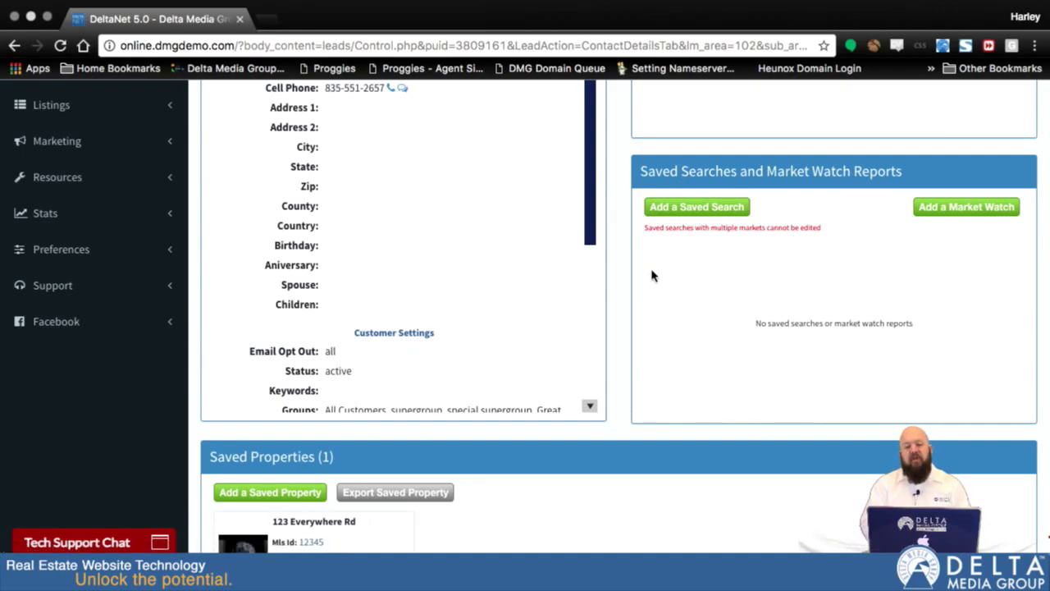
pyautogui.click(685, 208)
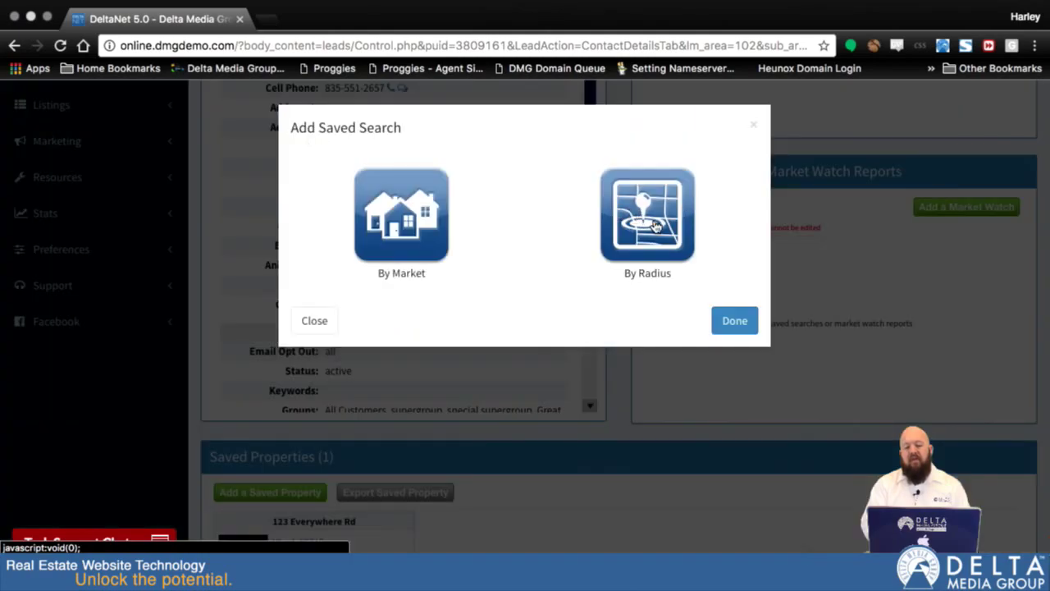
pyautogui.click(609, 240)
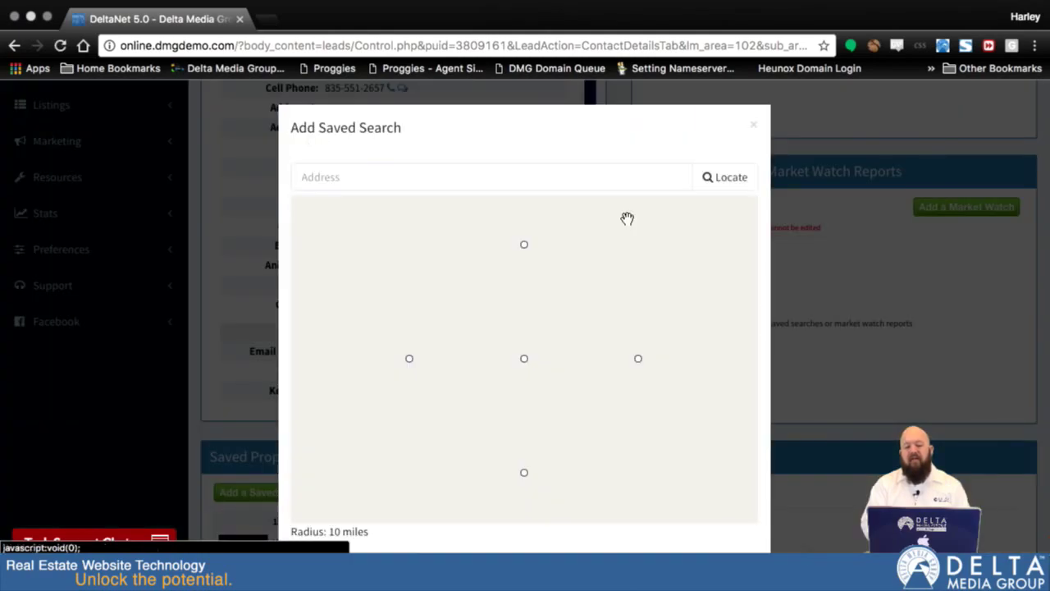
pyautogui.click(753, 125)
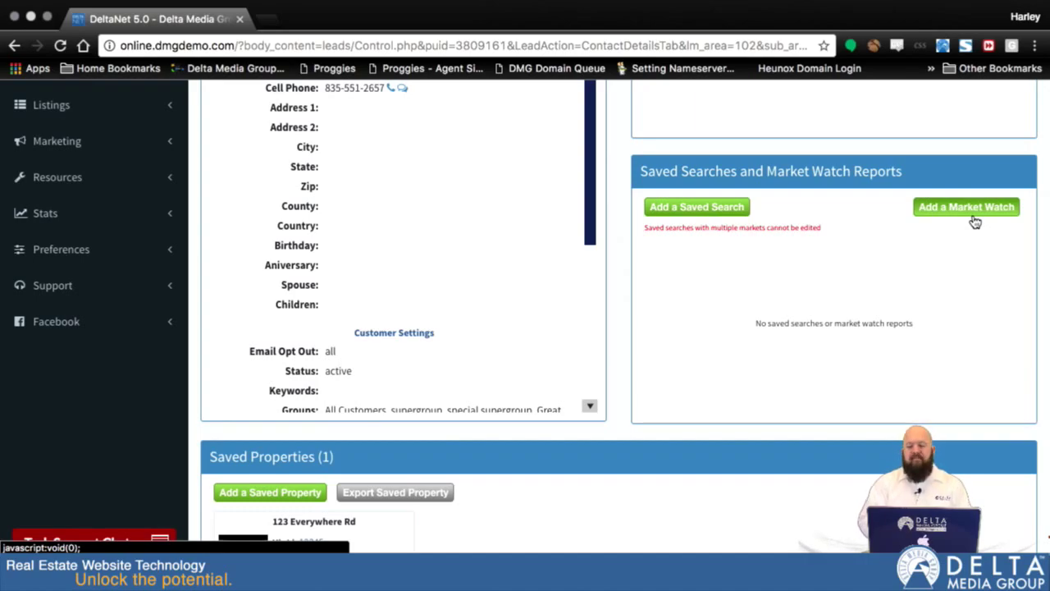
# Step: Add a saved property to the customer by searching for 1234 and saving the Main Street listing
pyautogui.scroll(-5, 617, 349)
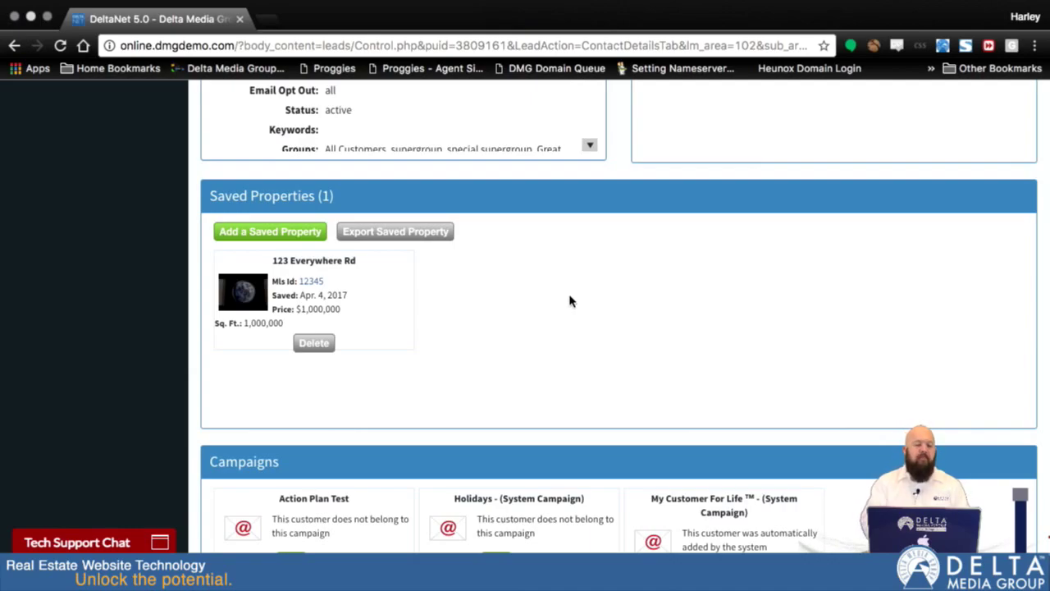
pyautogui.click(262, 233)
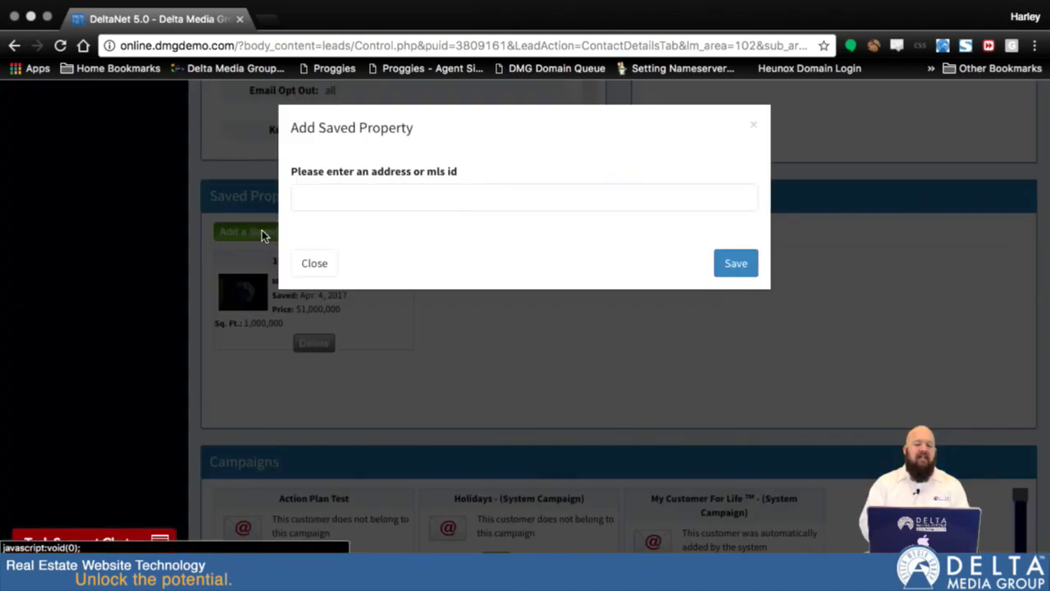
pyautogui.click(435, 190)
pyautogui.write('1234')
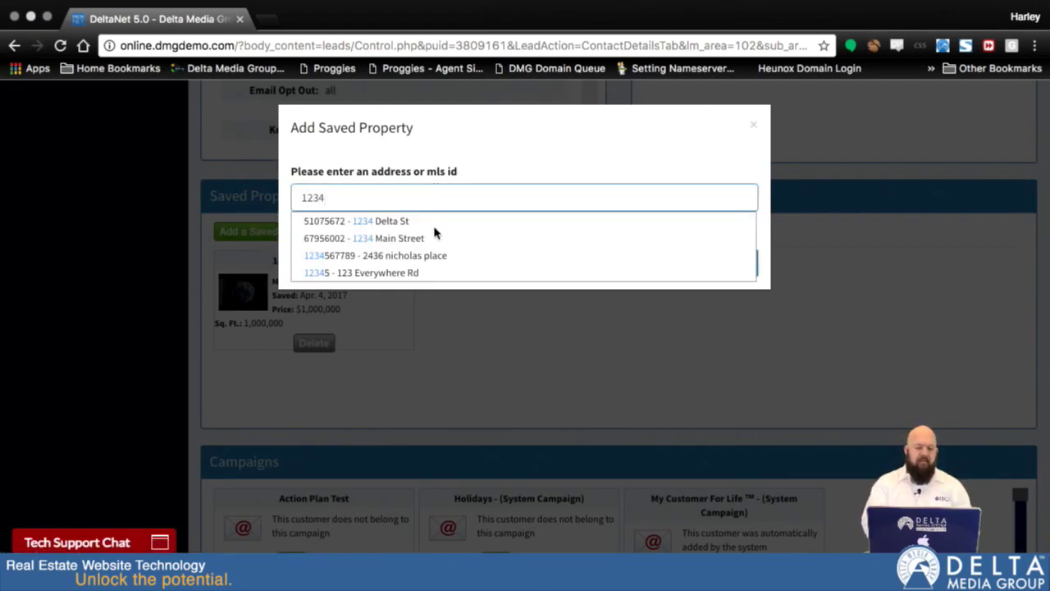
pyautogui.click(373, 238)
pyautogui.click(748, 264)
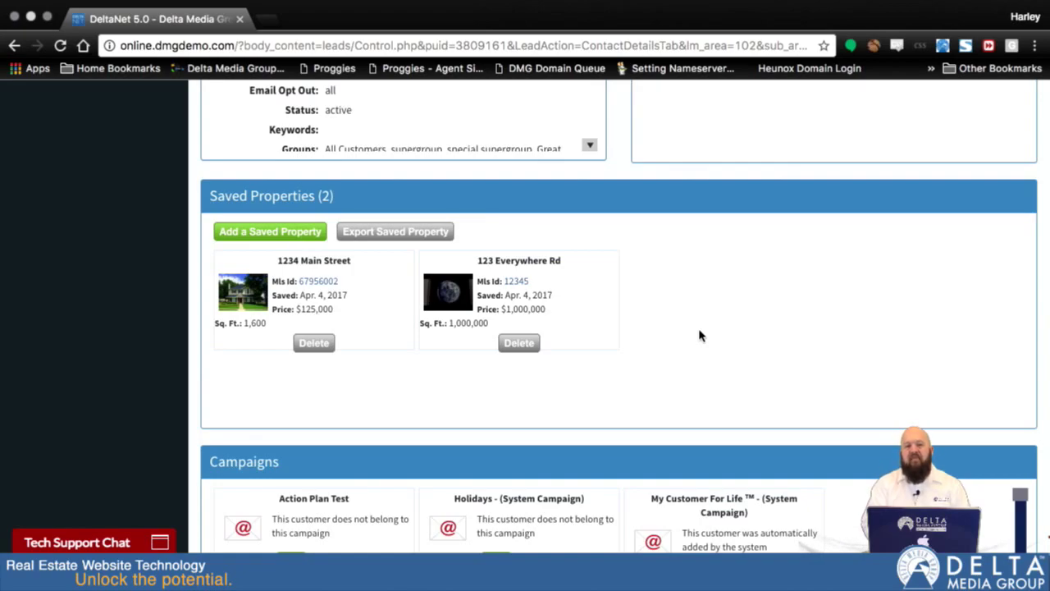
# Step: Add the customer to the Action Plan Test campaign, then remove the customer from it
pyautogui.scroll(-3, 693, 378)
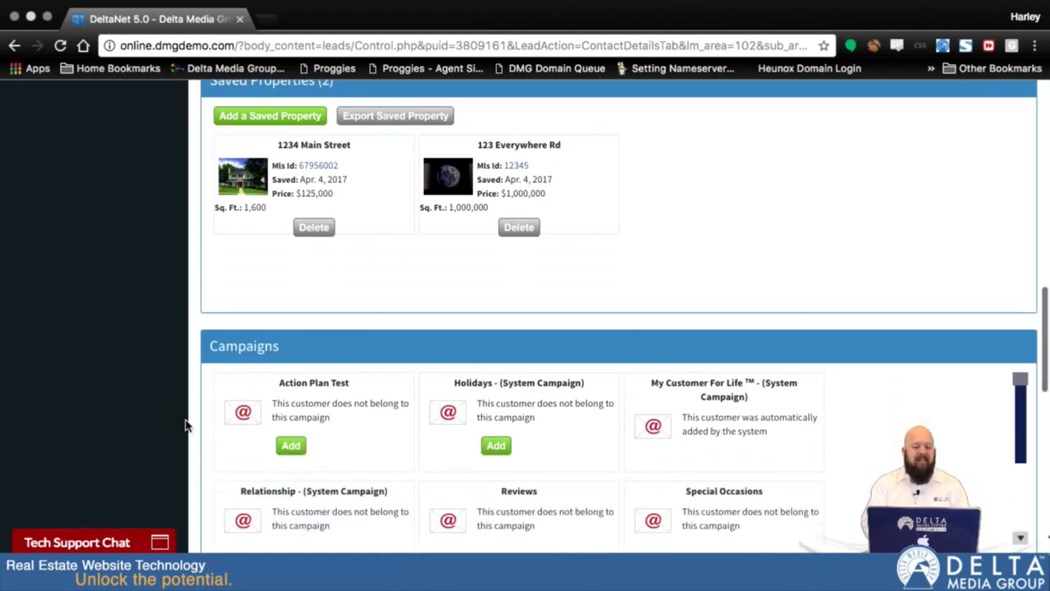
pyautogui.scroll(-5, 180, 420)
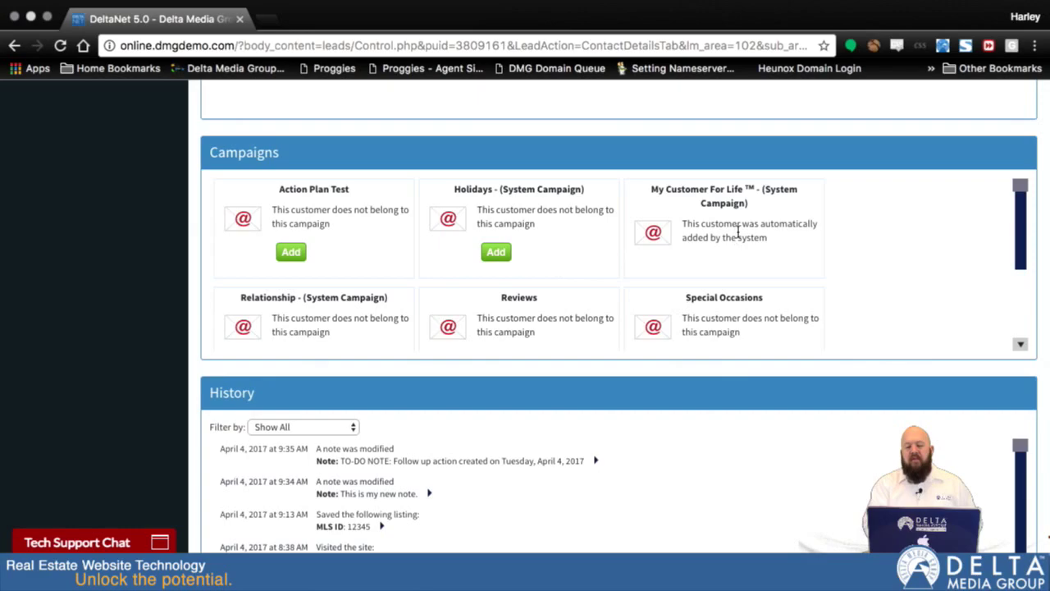
pyautogui.moveTo(683, 224); pyautogui.dragTo(784, 242)
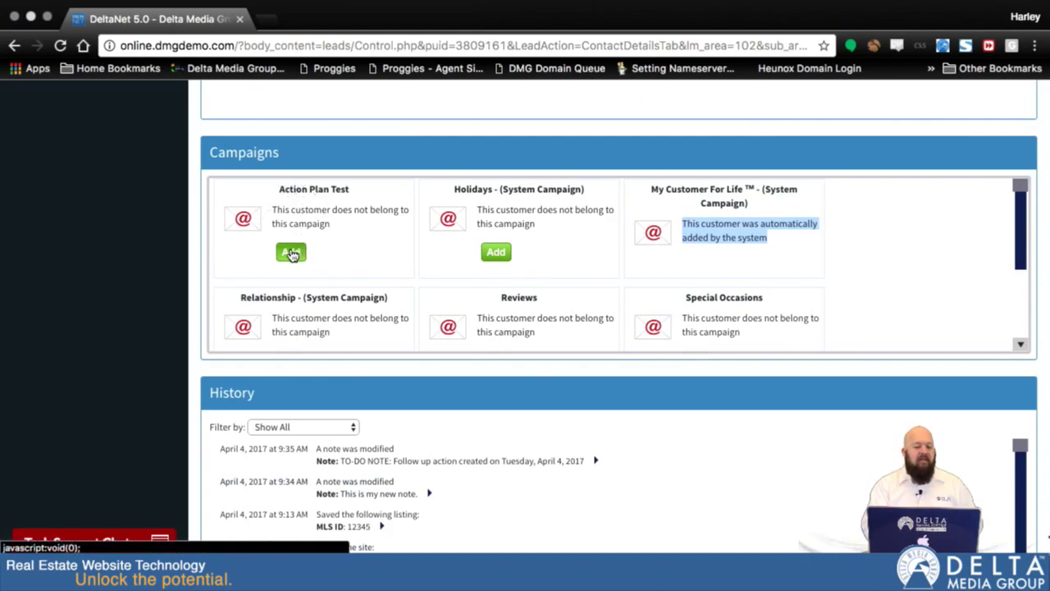
pyautogui.click(292, 254)
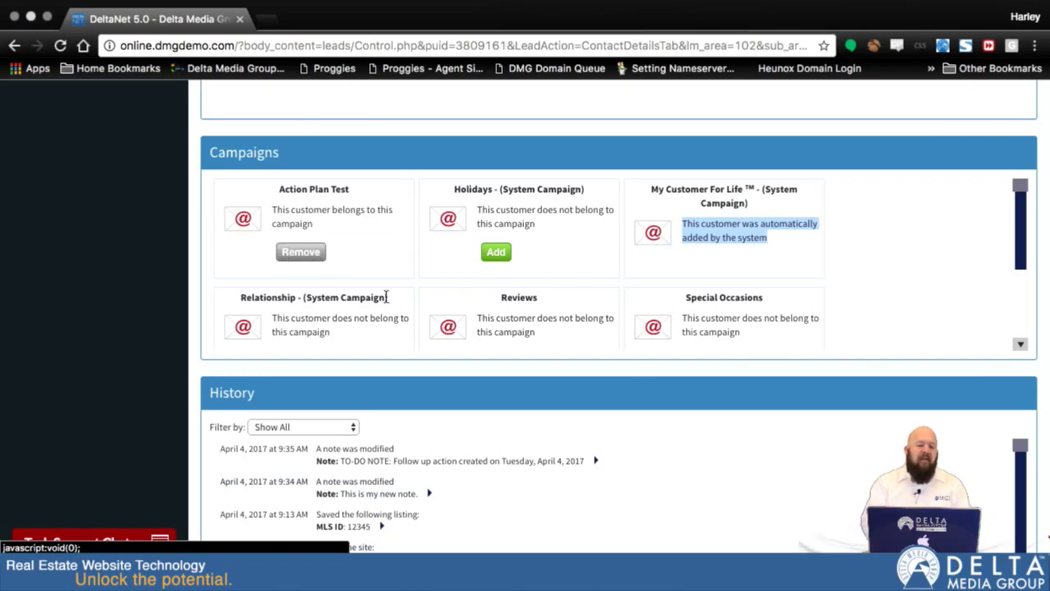
pyautogui.click(314, 254)
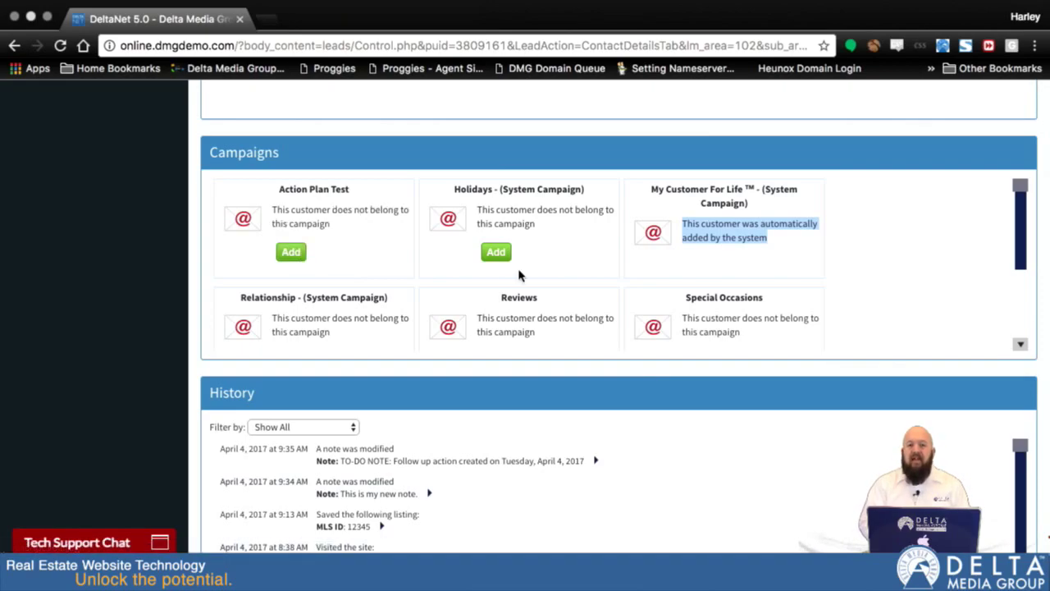
# Step: Look through the remaining campaigns, then filter the customer's history by Campaign Emails
pyautogui.scroll(-5, 585, 290)
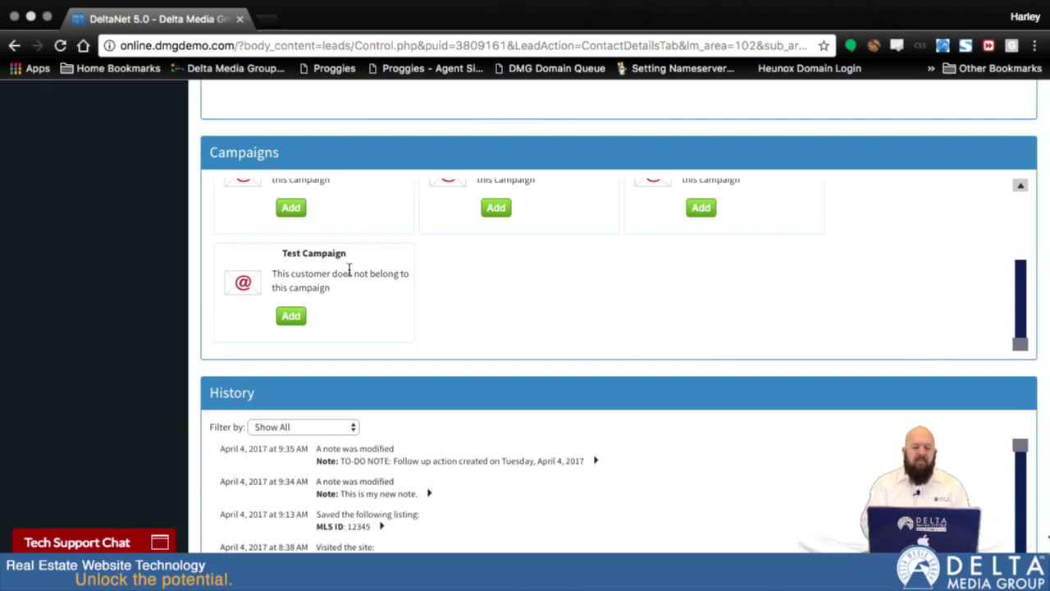
pyautogui.scroll(-5, 193, 325)
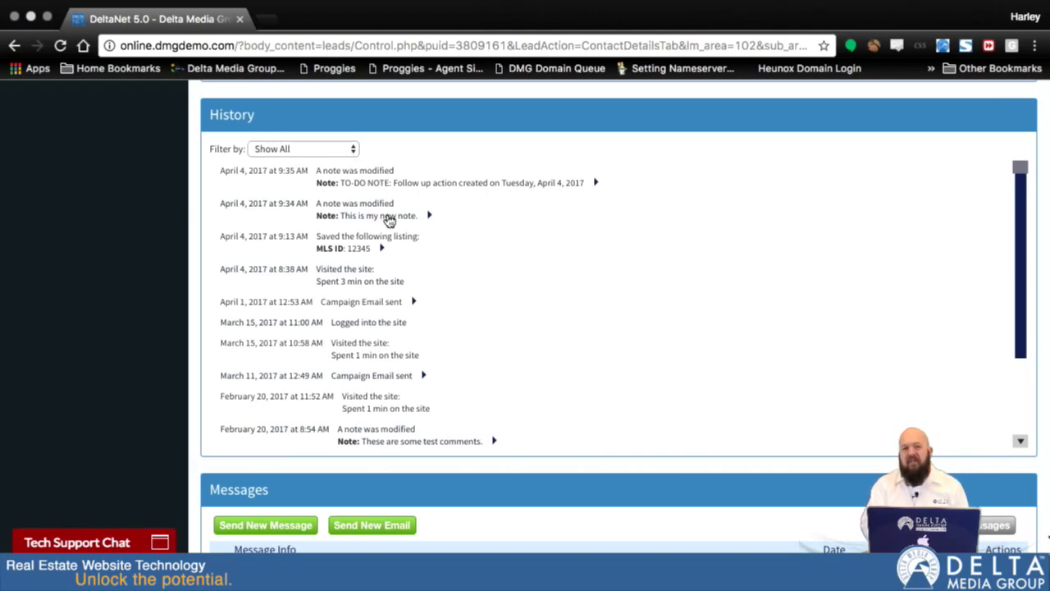
pyautogui.click(354, 152)
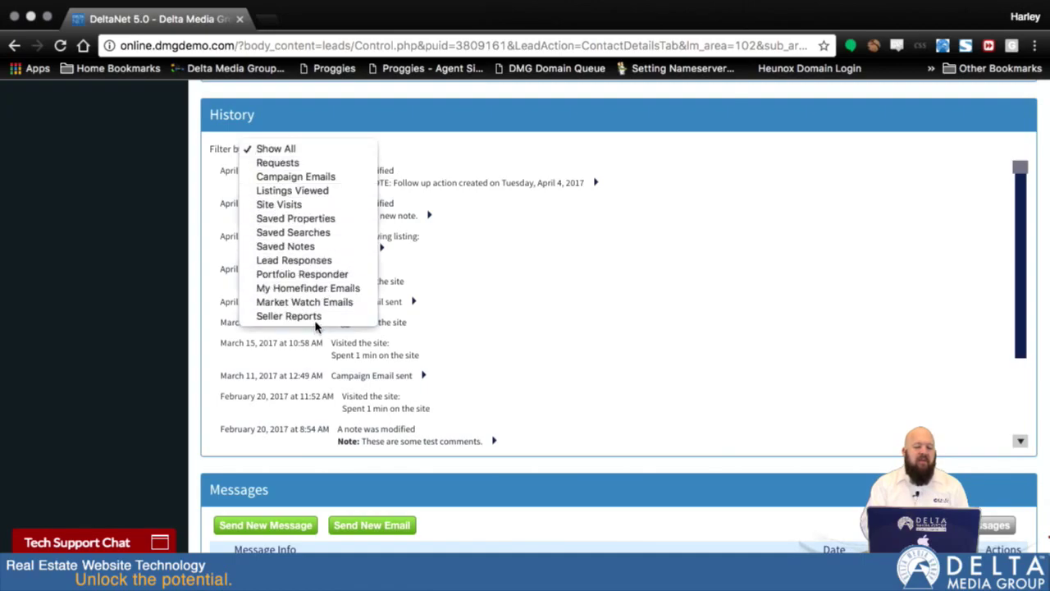
pyautogui.click(315, 179)
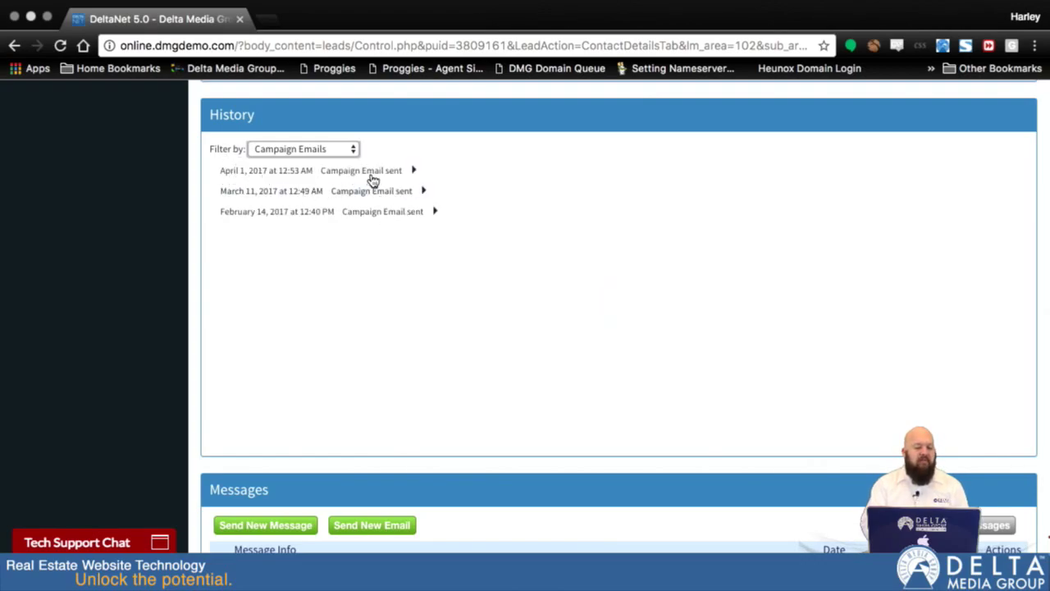
# Step: Expand the April 1, 2017 campaign email entry in the history, then review the available history filter options without changing the filter
pyautogui.click(414, 171)
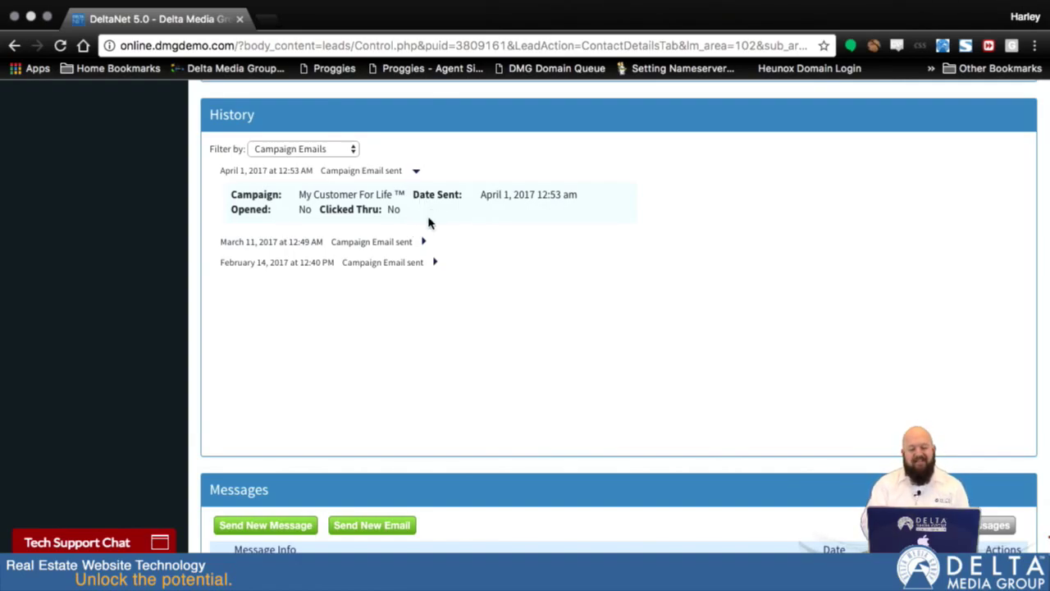
pyautogui.click(350, 148)
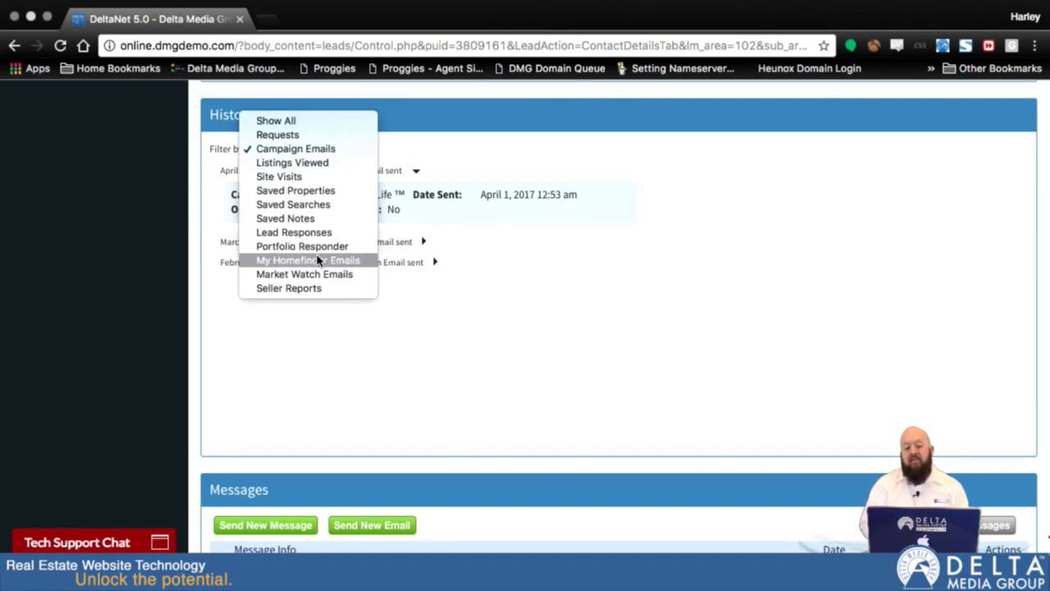
pyautogui.click(510, 337)
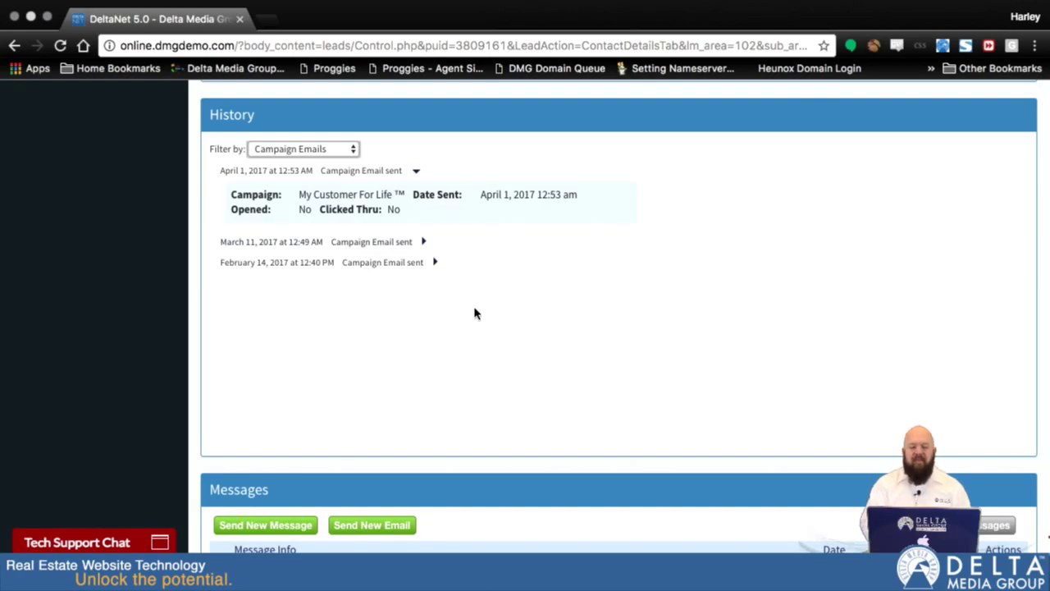
# Step: View the Send New Email and Send New Message forms for the customer, closing each without sending anything
pyautogui.scroll(-3, 191, 436)
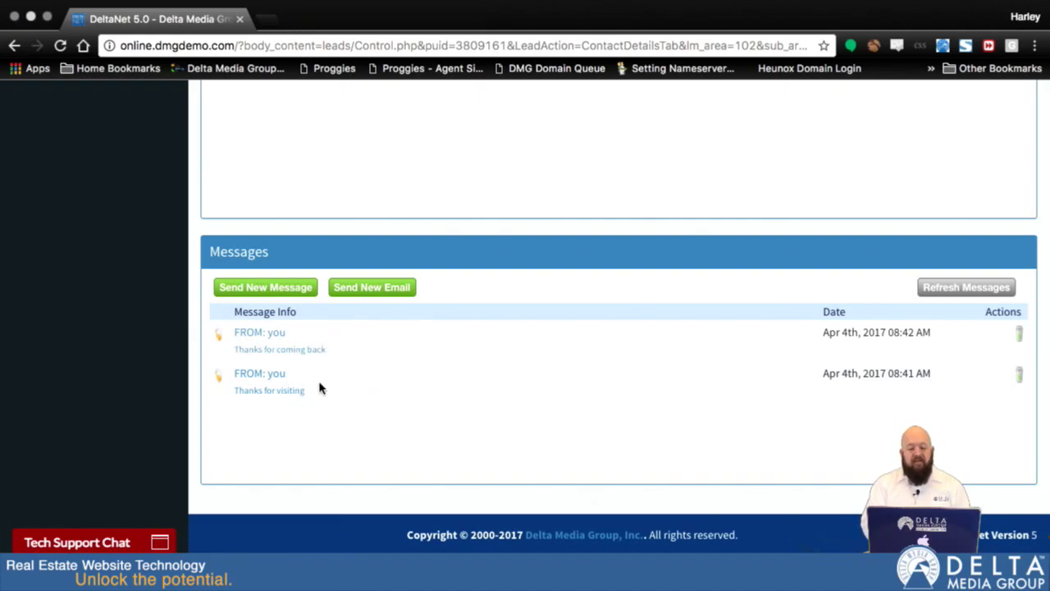
pyautogui.click(373, 289)
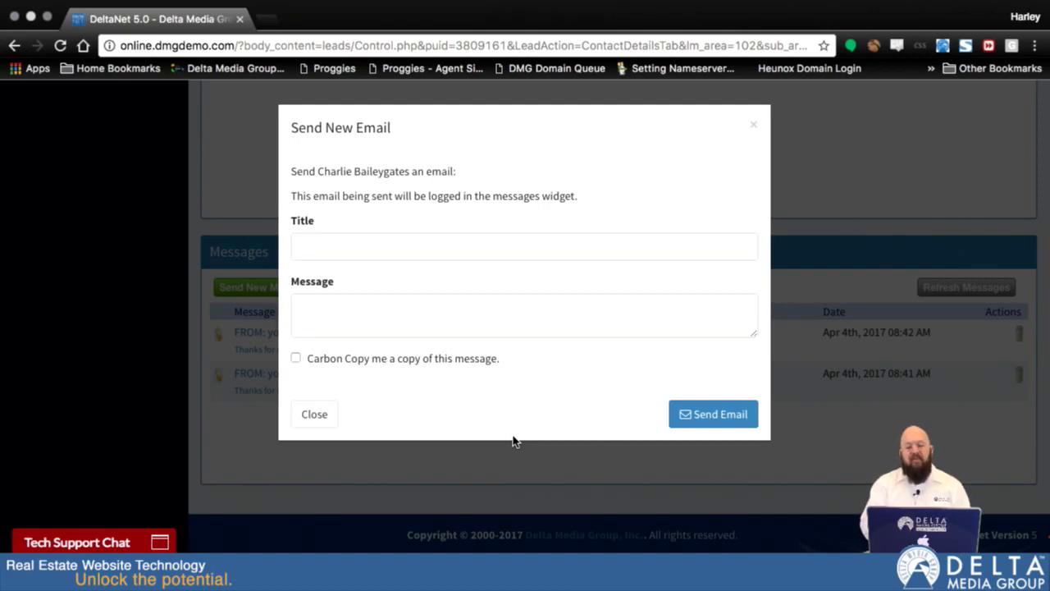
pyautogui.click(314, 414)
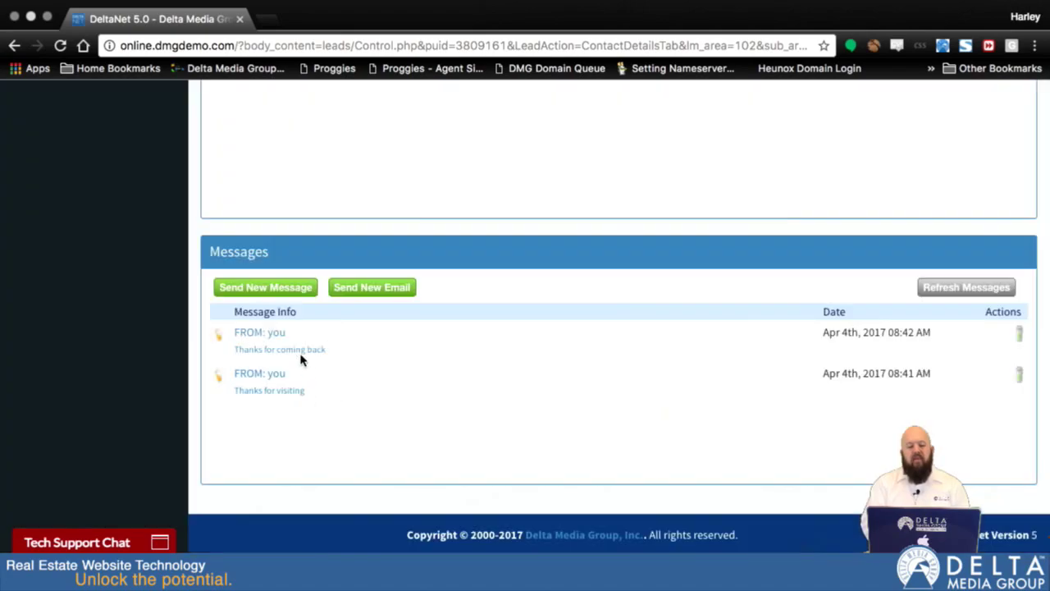
pyautogui.click(256, 288)
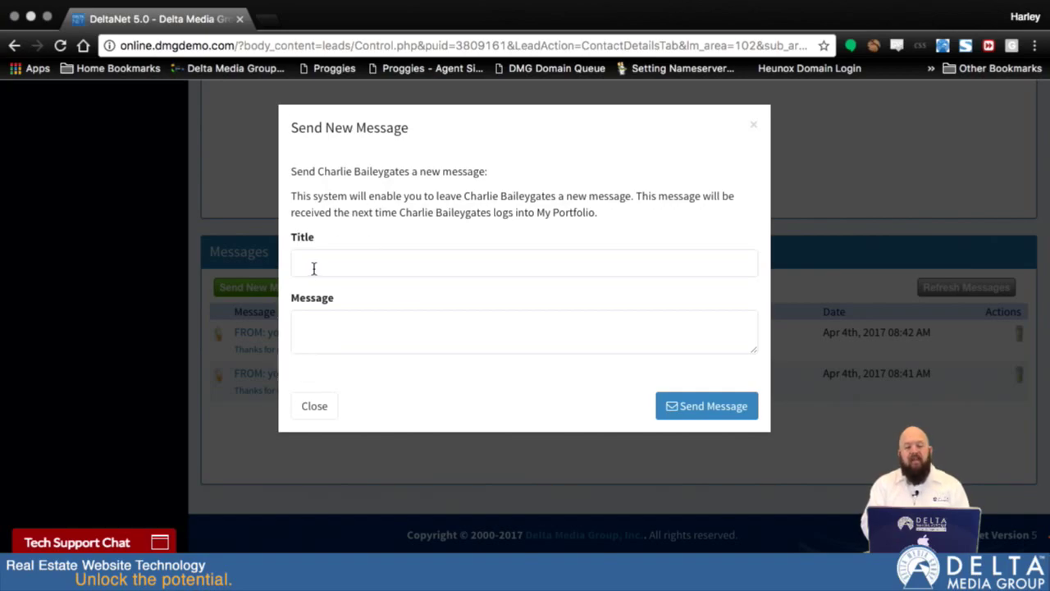
pyautogui.click(753, 124)
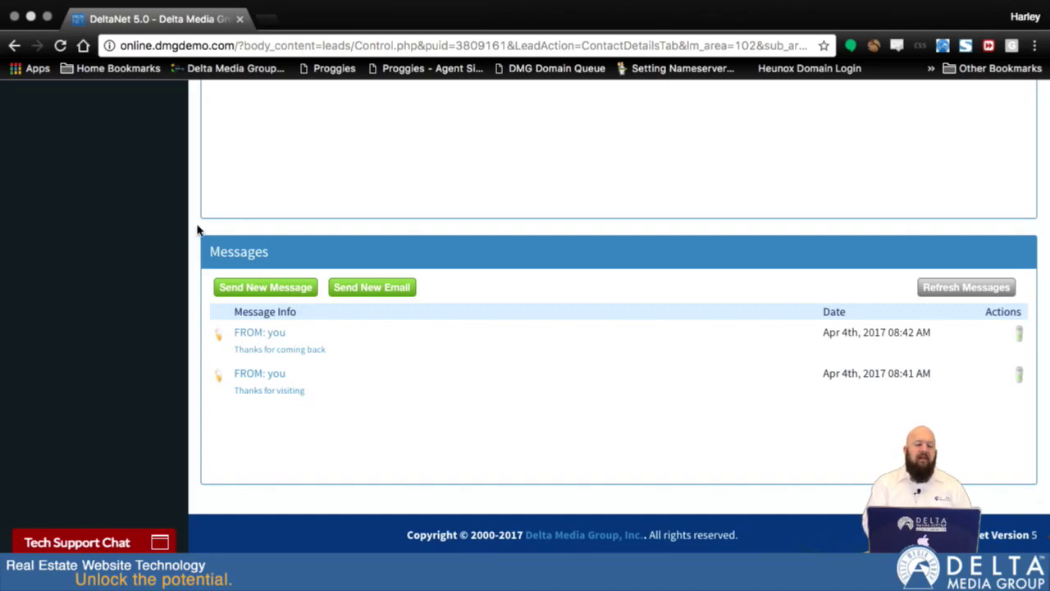
# Step: Log in to the customer's portfolio from the profile and open the "Thanks for coming back" message there
pyautogui.scroll(15, 197, 230)
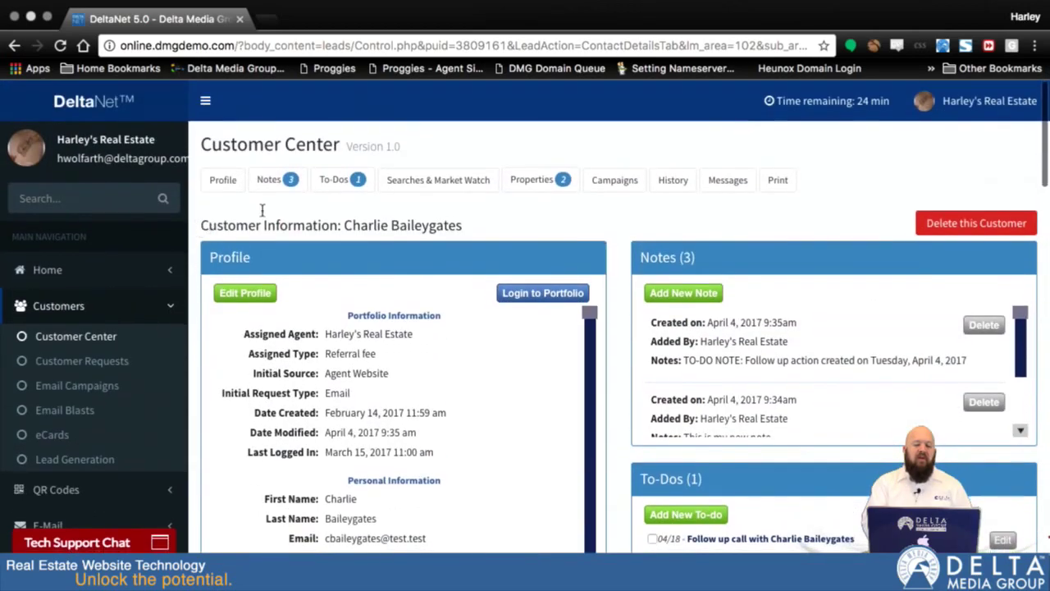
pyautogui.click(542, 294)
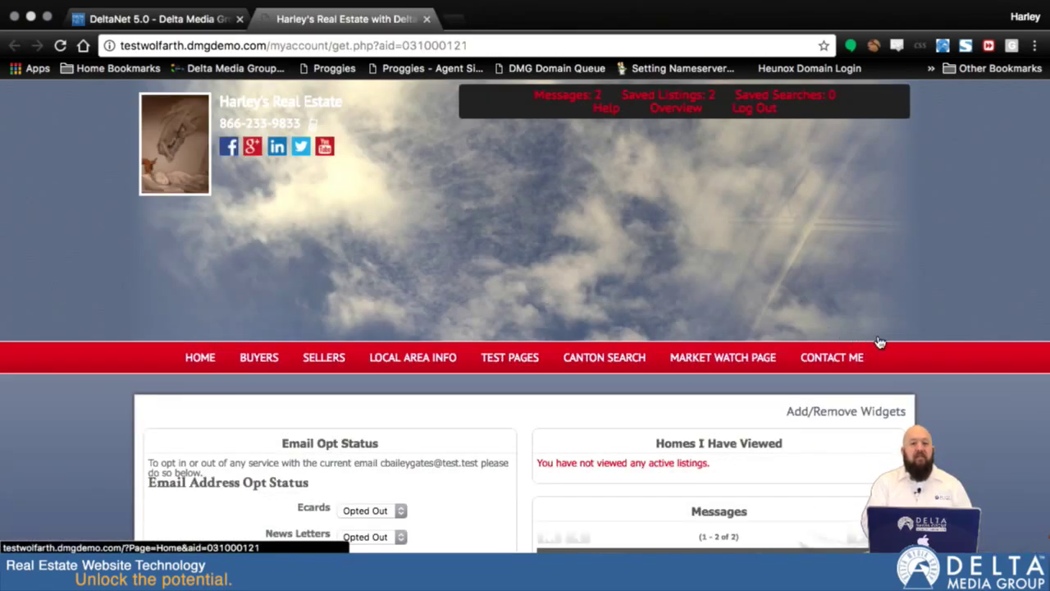
pyautogui.scroll(-2, 959, 418)
pyautogui.scroll(-4, 958, 423)
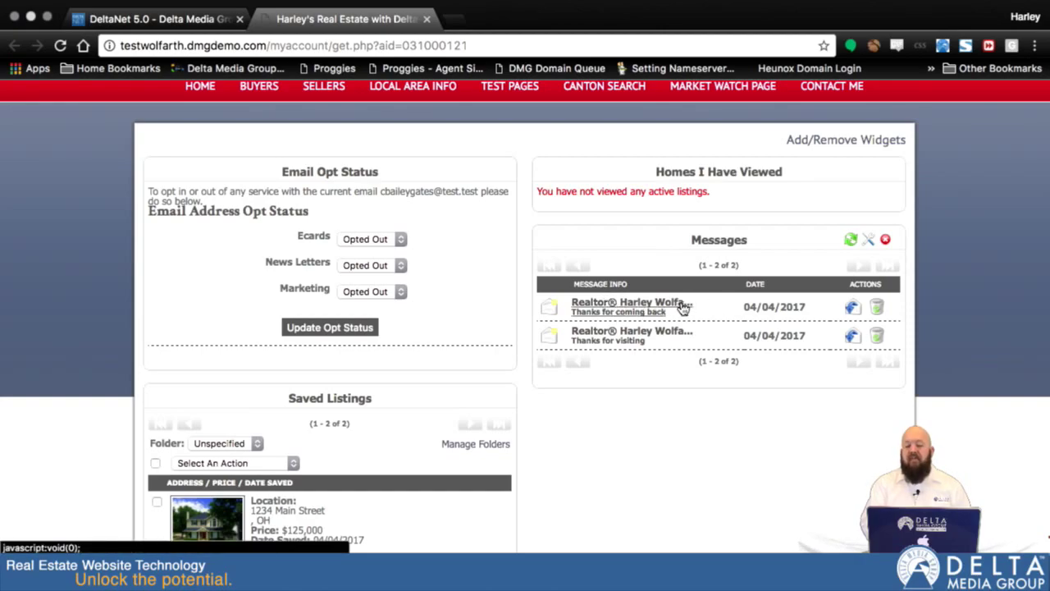
pyautogui.click(619, 305)
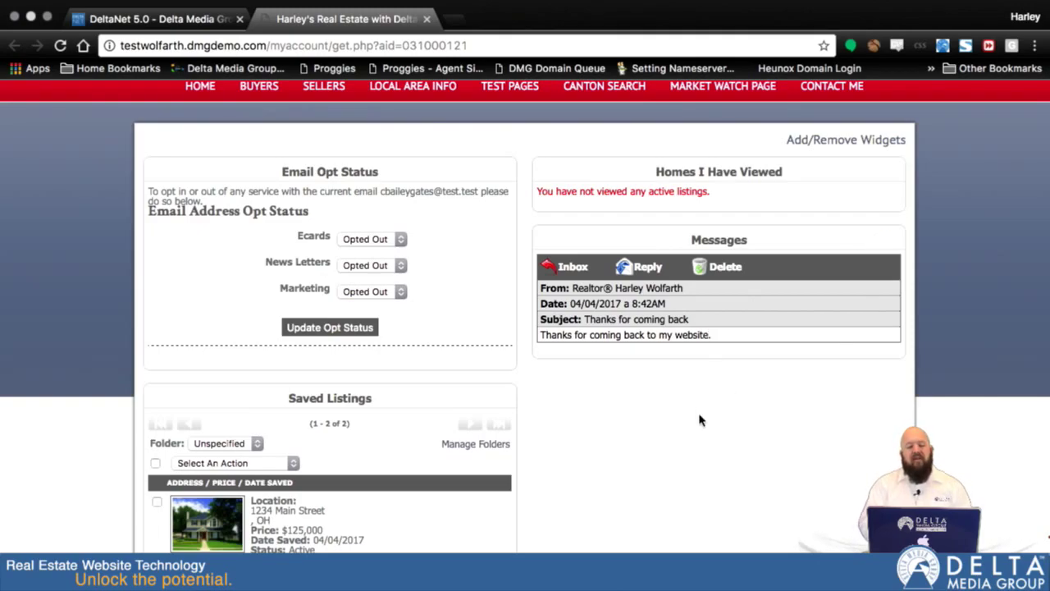
# Step: Examine the saved listings, saved searches, and the Modify Profile and Modify Password forms in the customer's portfolio
pyautogui.scroll(-5, 520, 342)
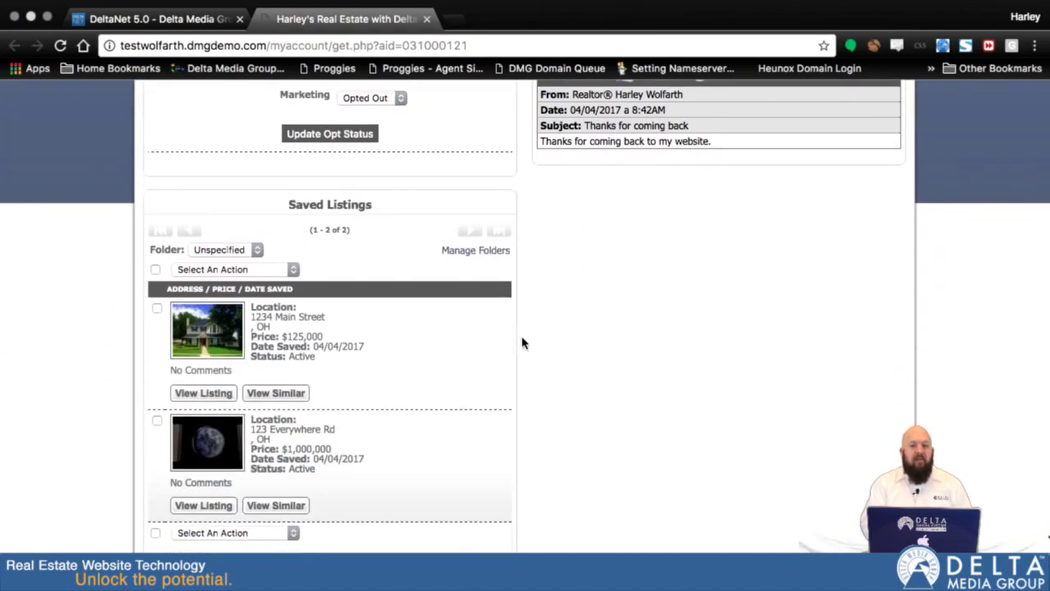
pyautogui.scroll(-2, 522, 343)
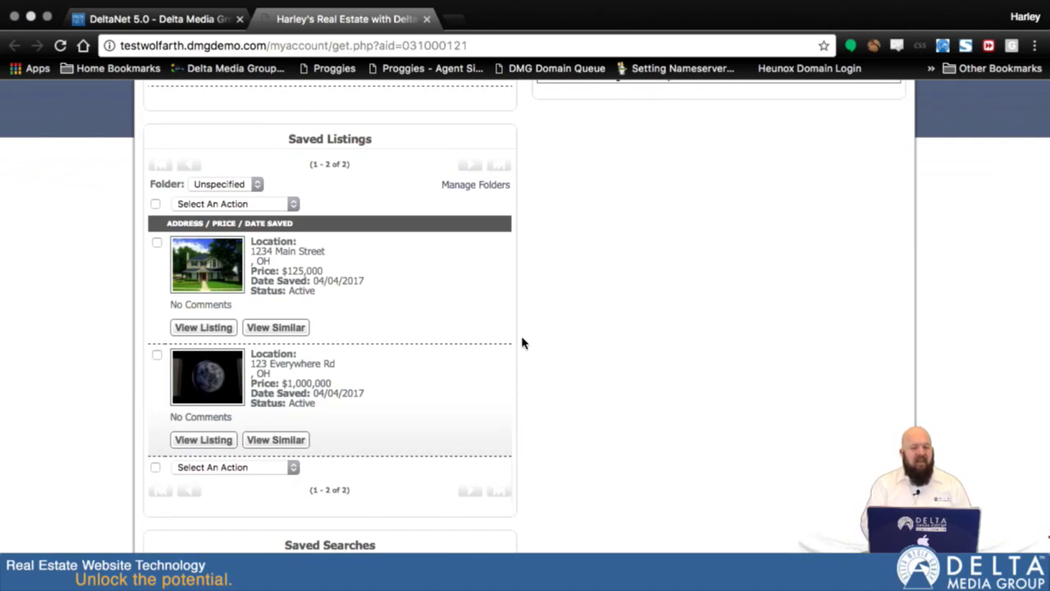
pyautogui.scroll(-5, 523, 343)
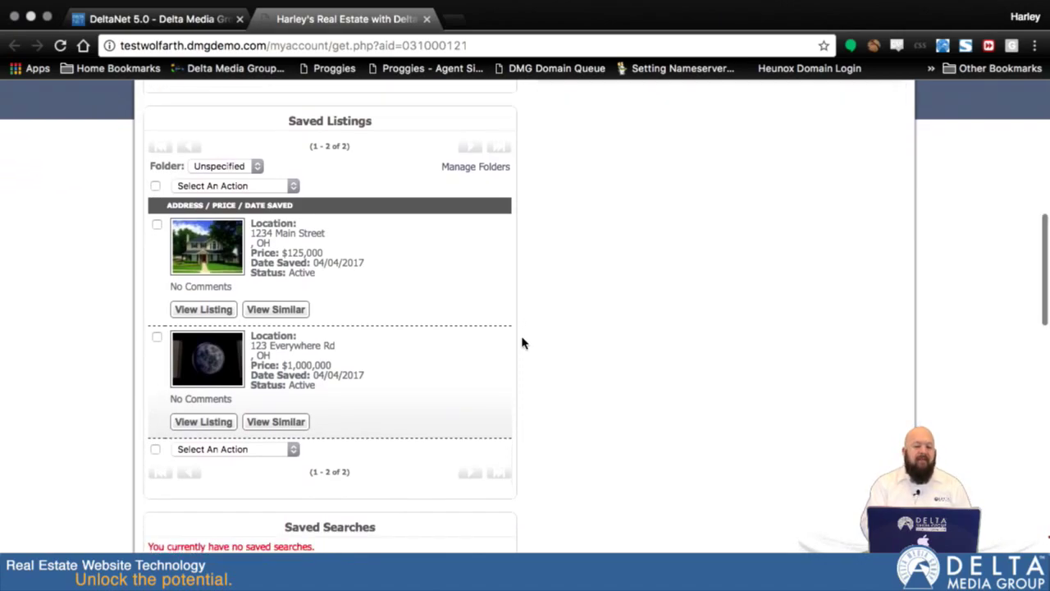
pyautogui.scroll(-6, 523, 343)
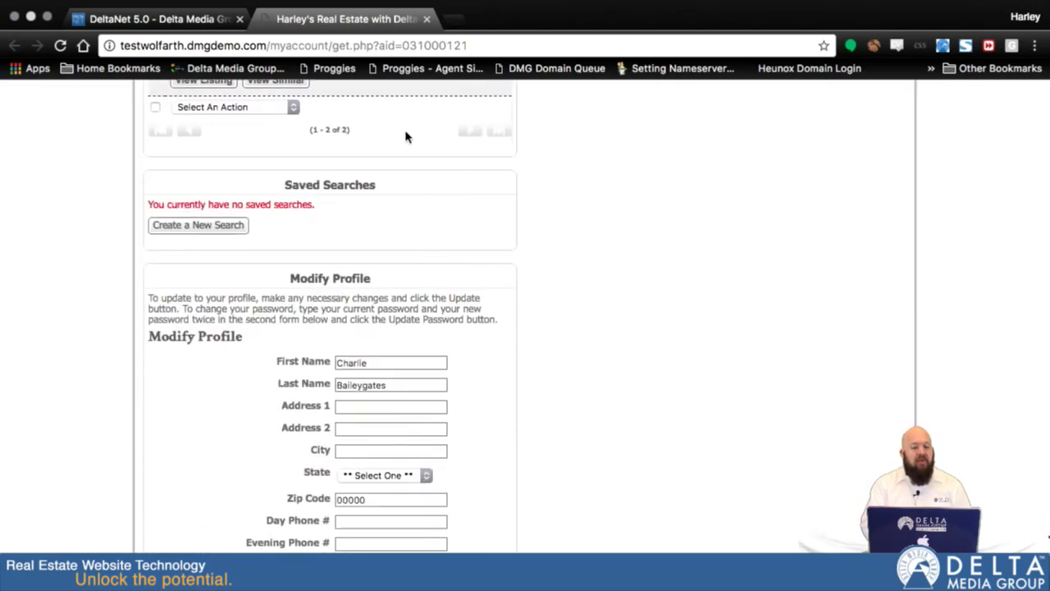
pyautogui.scroll(-8, 537, 334)
pyautogui.scroll(-2, 537, 336)
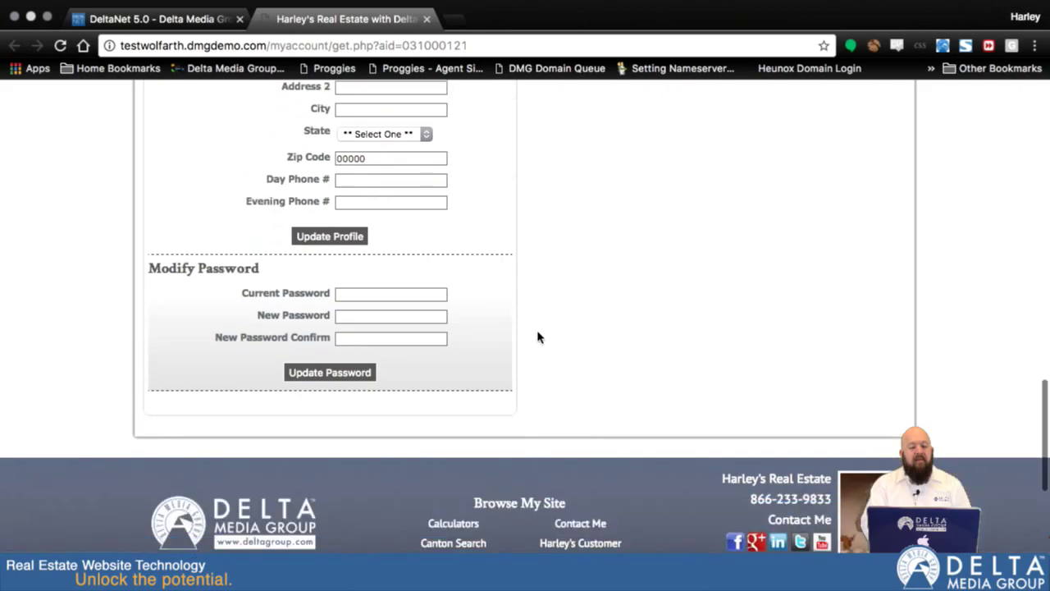
pyautogui.scroll(4, 517, 330)
pyautogui.moveTo(386, 402); pyautogui.dragTo(444, 364)
pyautogui.hotkey('ctrl', 'a')
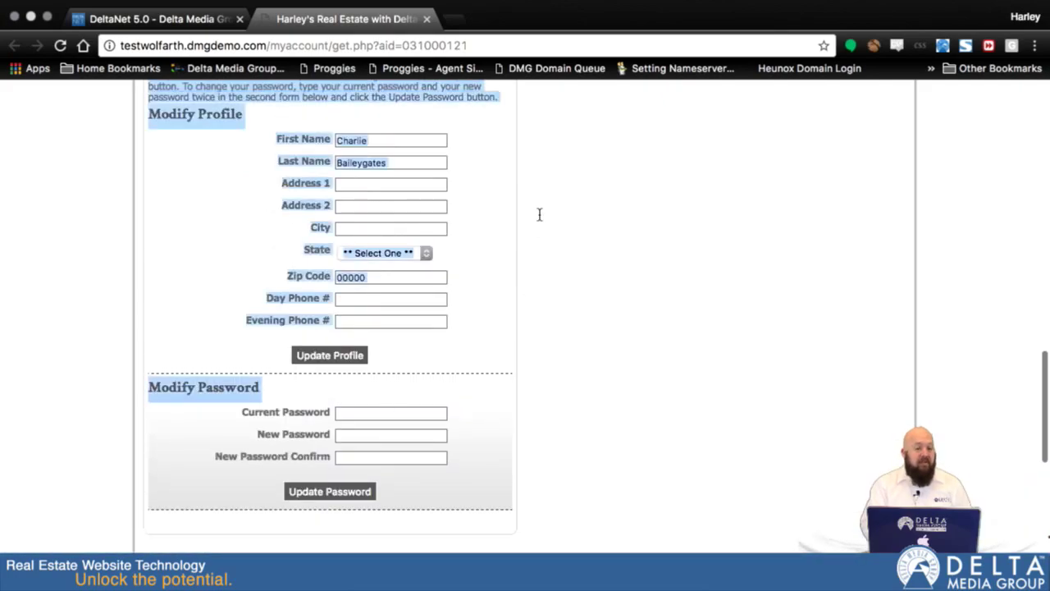
# Step: Examine the Email Opt Status settings and the Add/Remove Widgets option in the customer's portfolio
pyautogui.scroll(-10, 492, 271)
pyautogui.click(546, 100)
pyautogui.scroll(15, 548, 99)
pyautogui.scroll(-5, 547, 99)
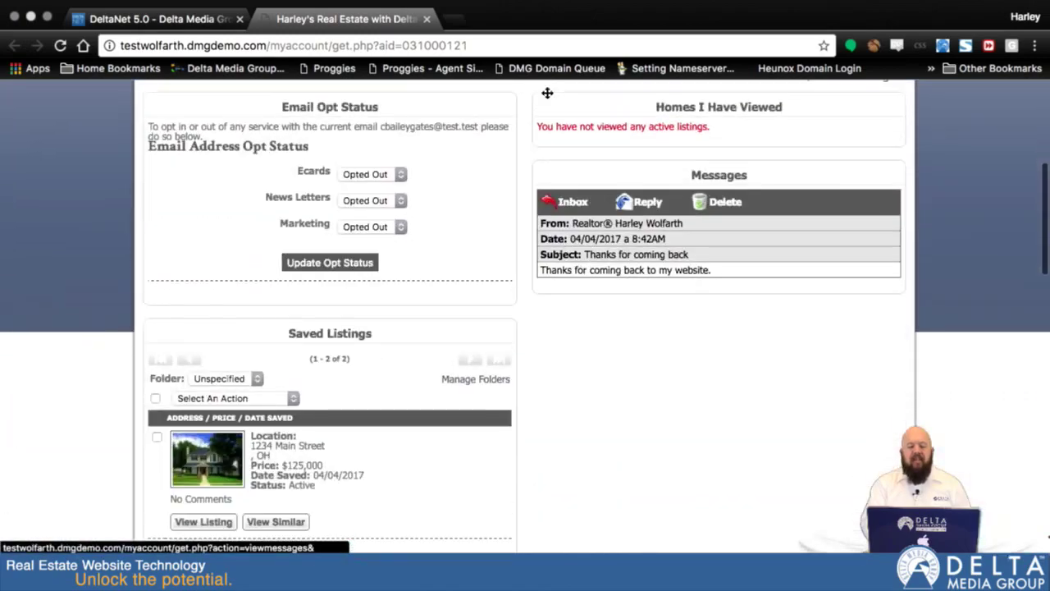
pyautogui.scroll(1, 546, 95)
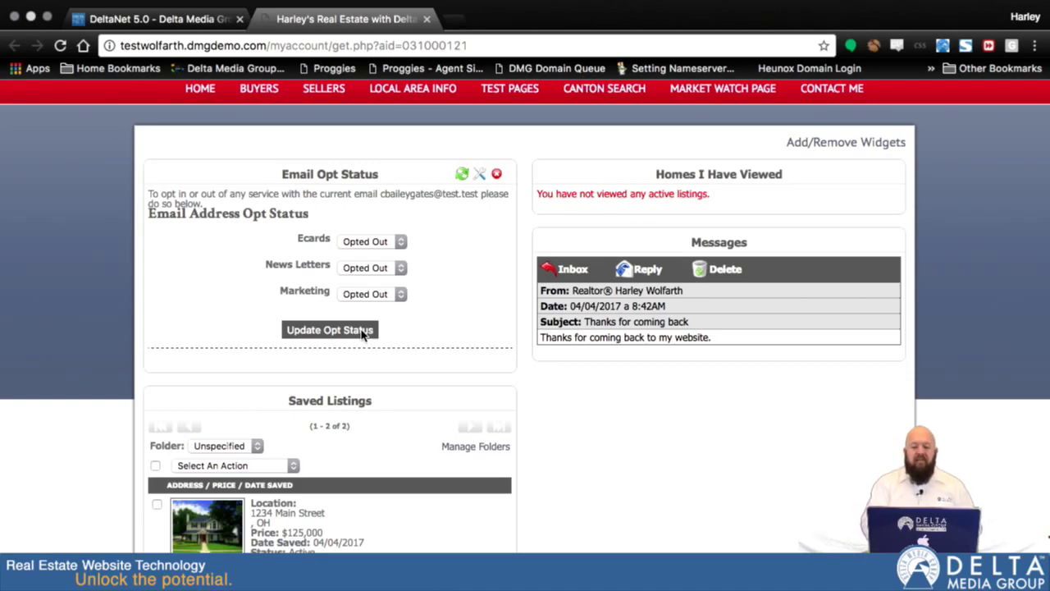
pyautogui.click(834, 144)
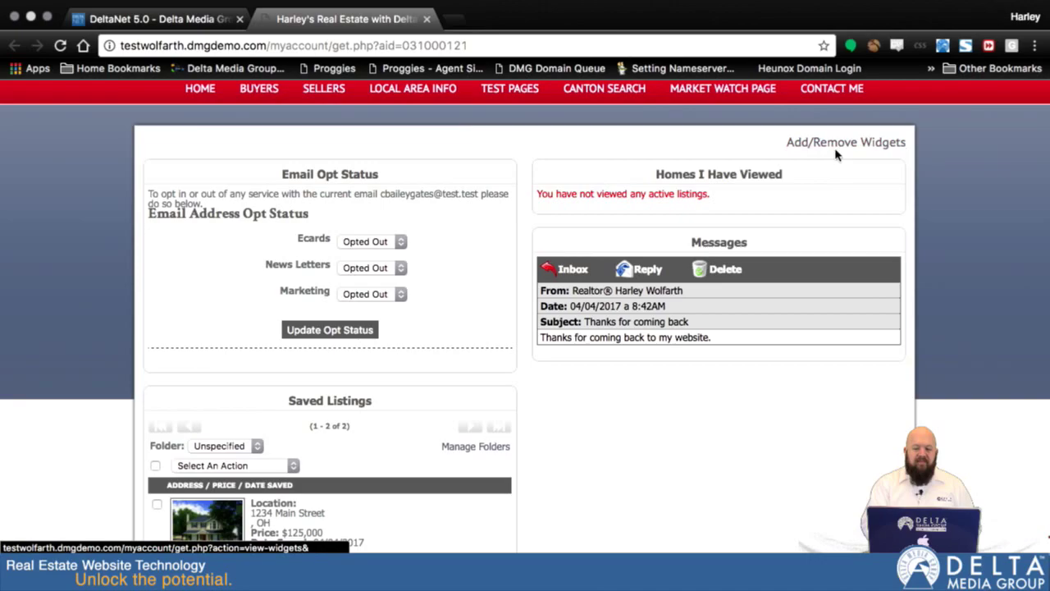
# Step: Switch back to the DeltaNet Customer Center and look over the customer's record from profile to campaigns
pyautogui.click(106, 18)
pyautogui.scroll(-3, 625, 331)
pyautogui.scroll(2, 625, 331)
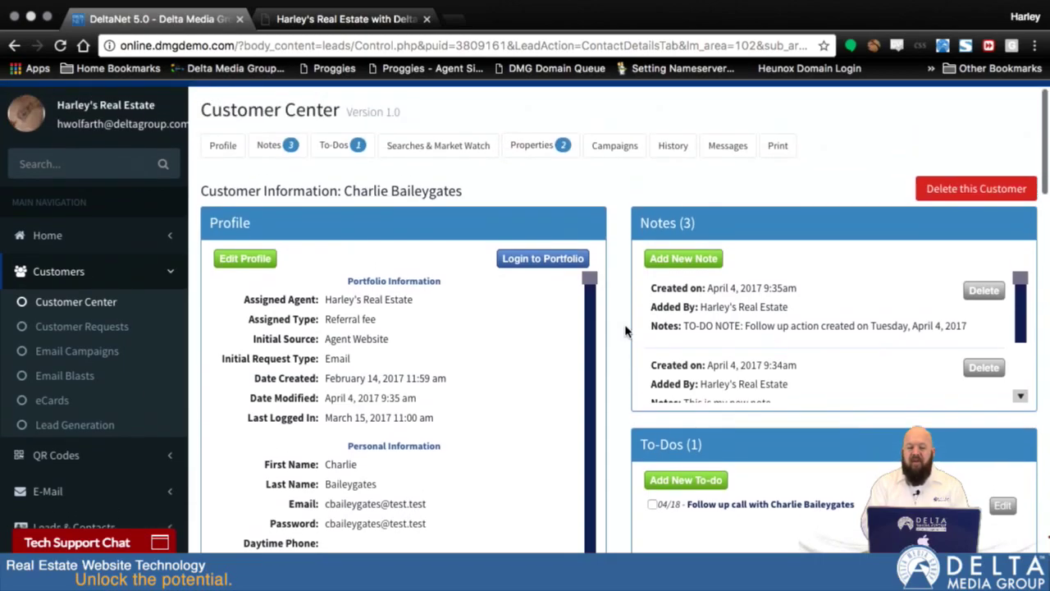
pyautogui.scroll(-15, 625, 330)
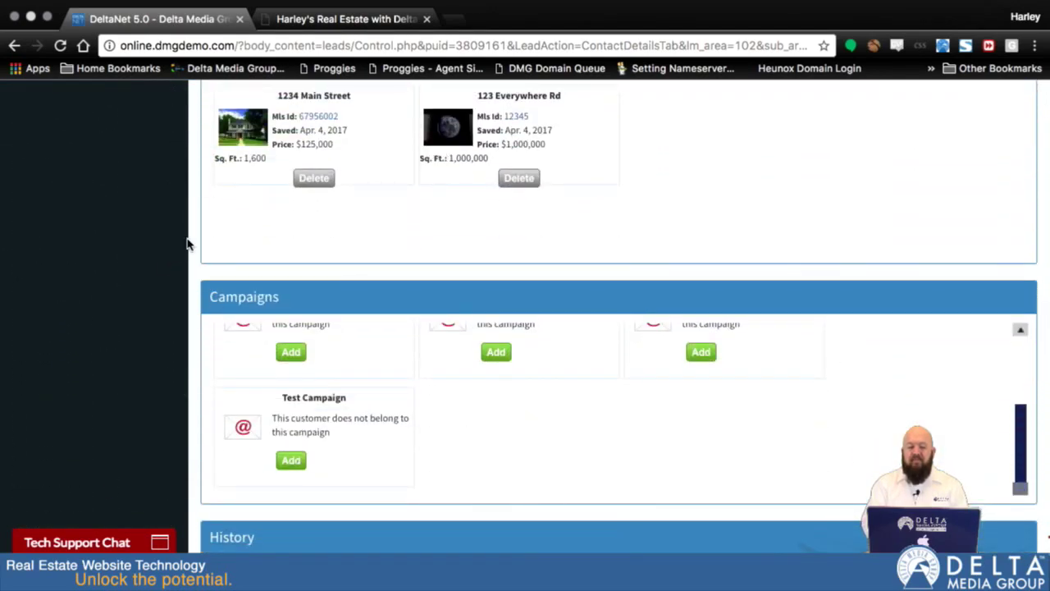
pyautogui.scroll(17, 182, 251)
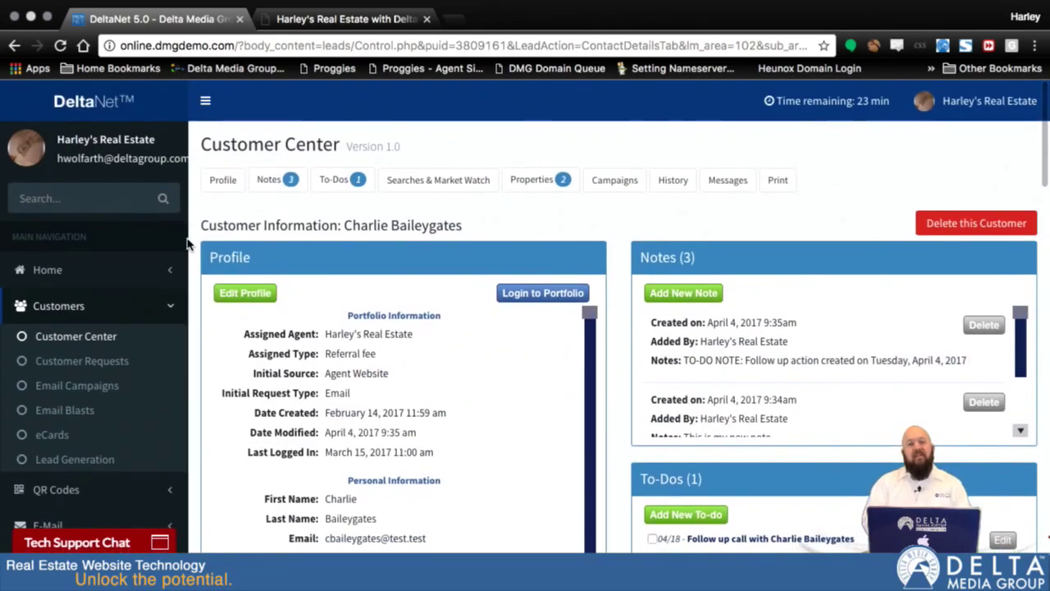